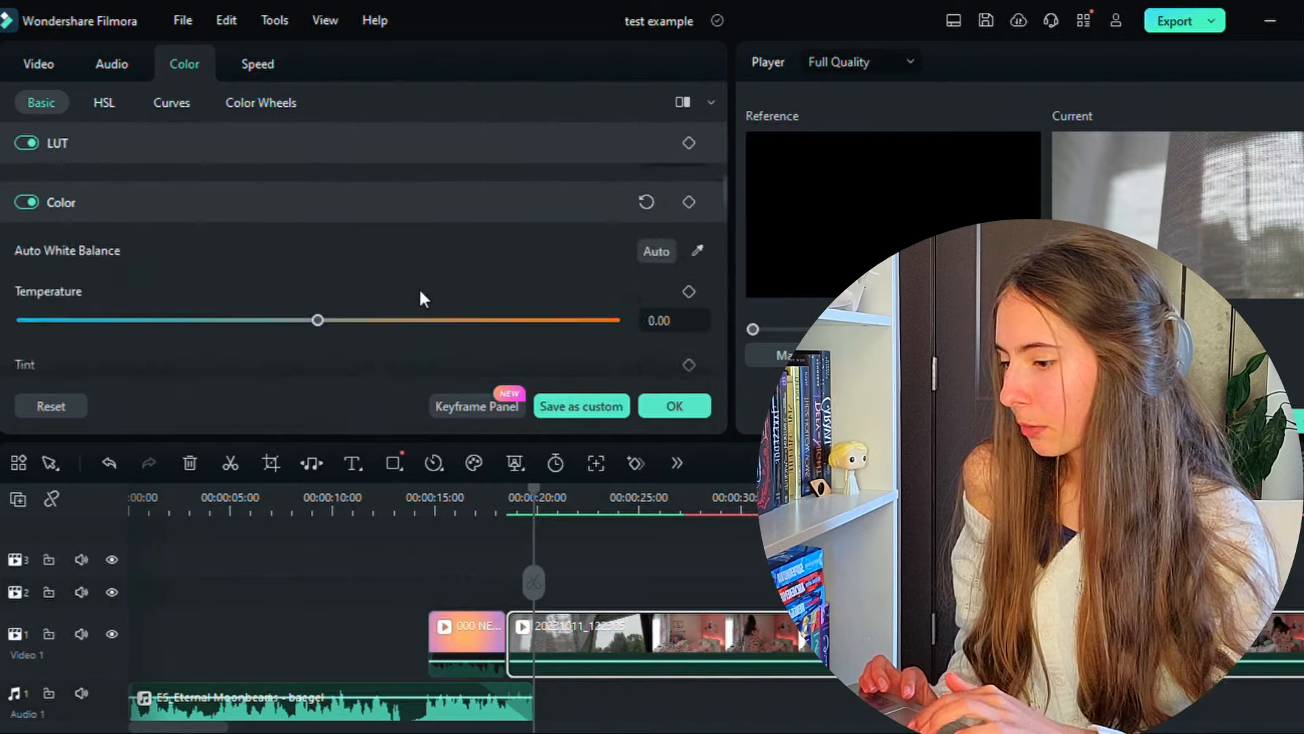
- Split the 20231011_122305 clip on Video 1 at about 24 seconds, where the pink floral robe is in view
scroll(419, 290, down, 3)
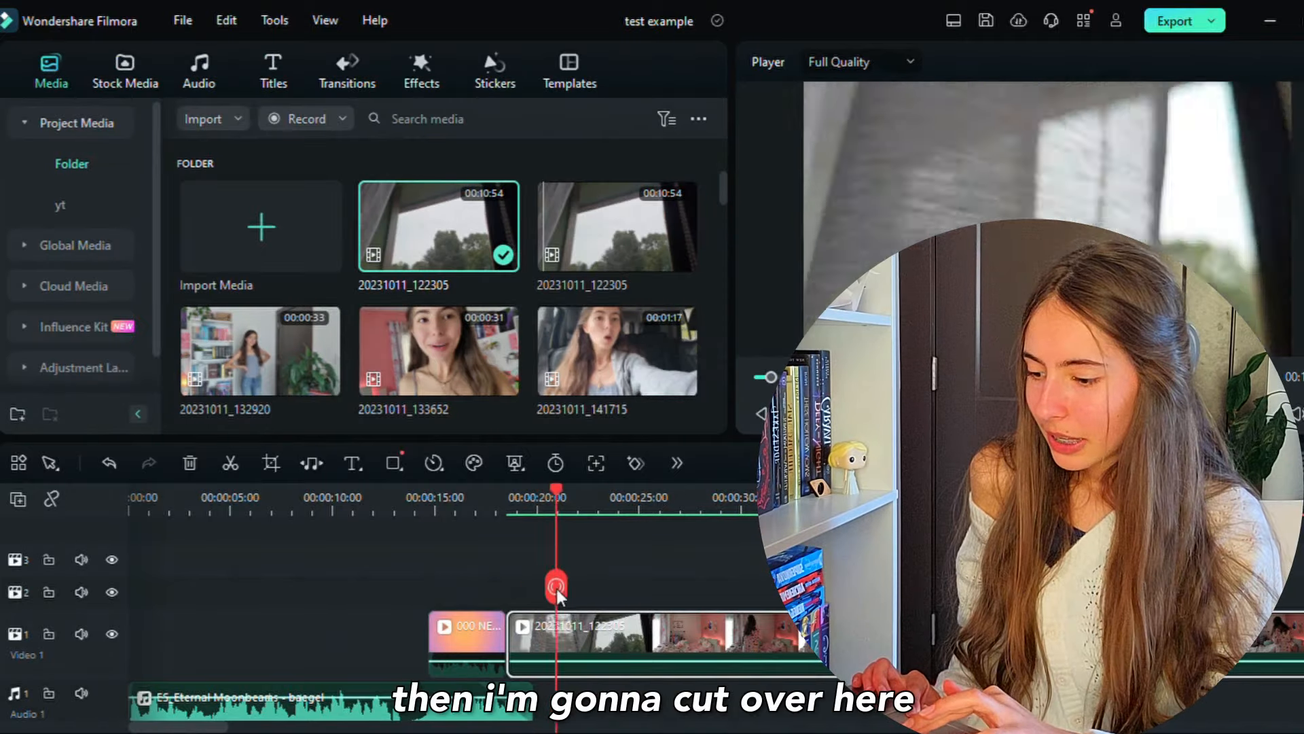
drag(557, 588, 621, 578)
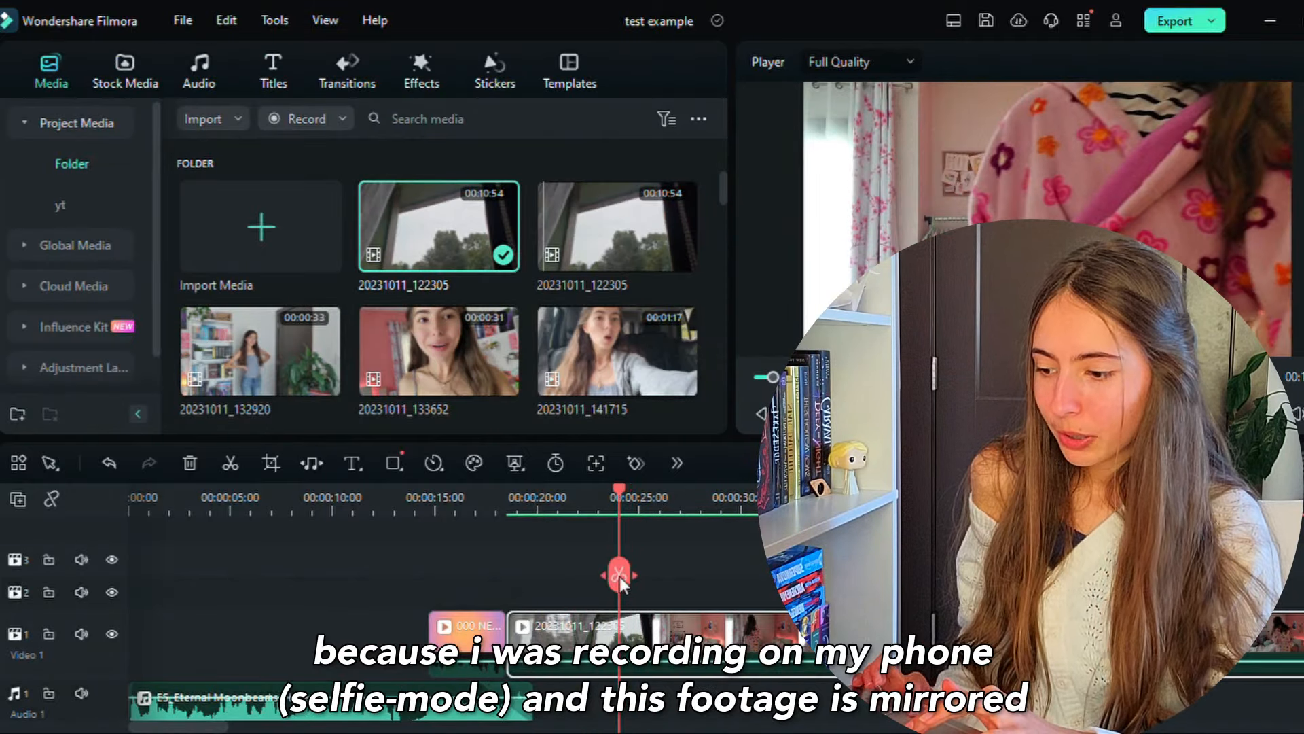
click(619, 576)
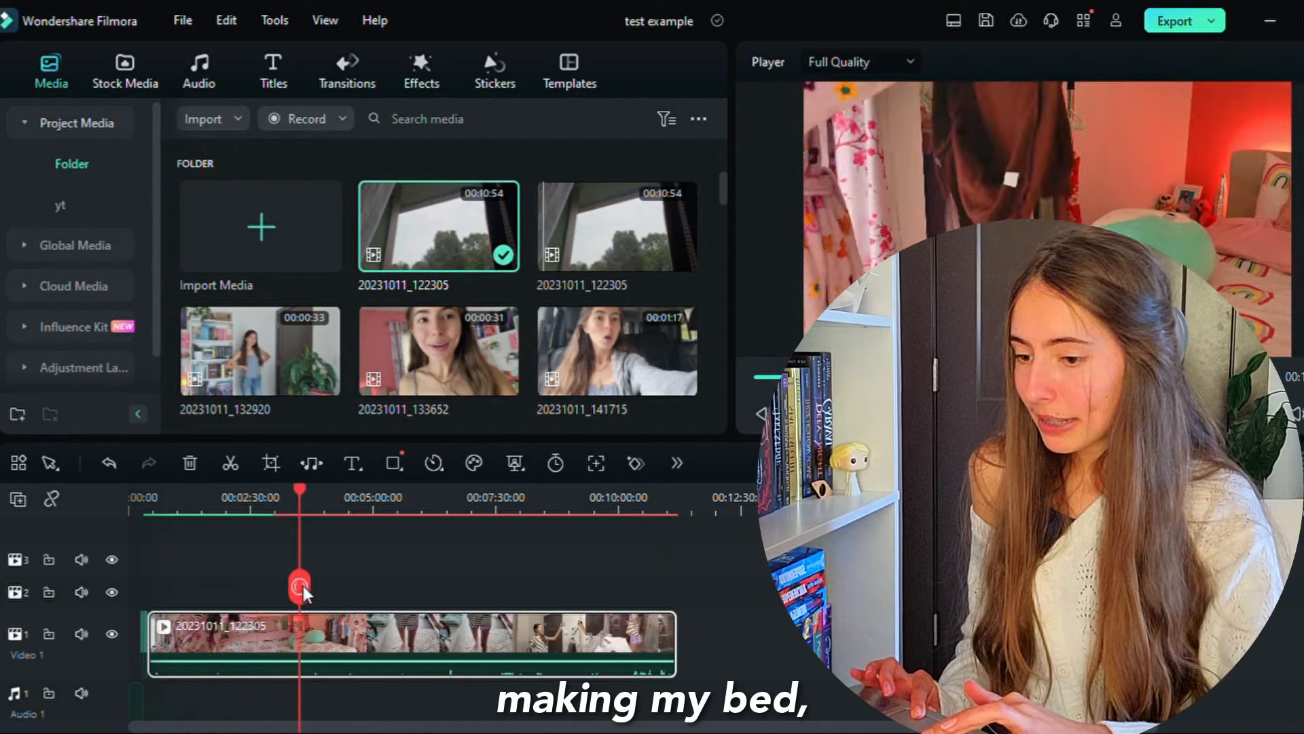
- Skim the remaining 20231011_122305 footage and add the song ES_Playa Plate - Dusty Decks to the Audio 1 track
drag(303, 585, 579, 606)
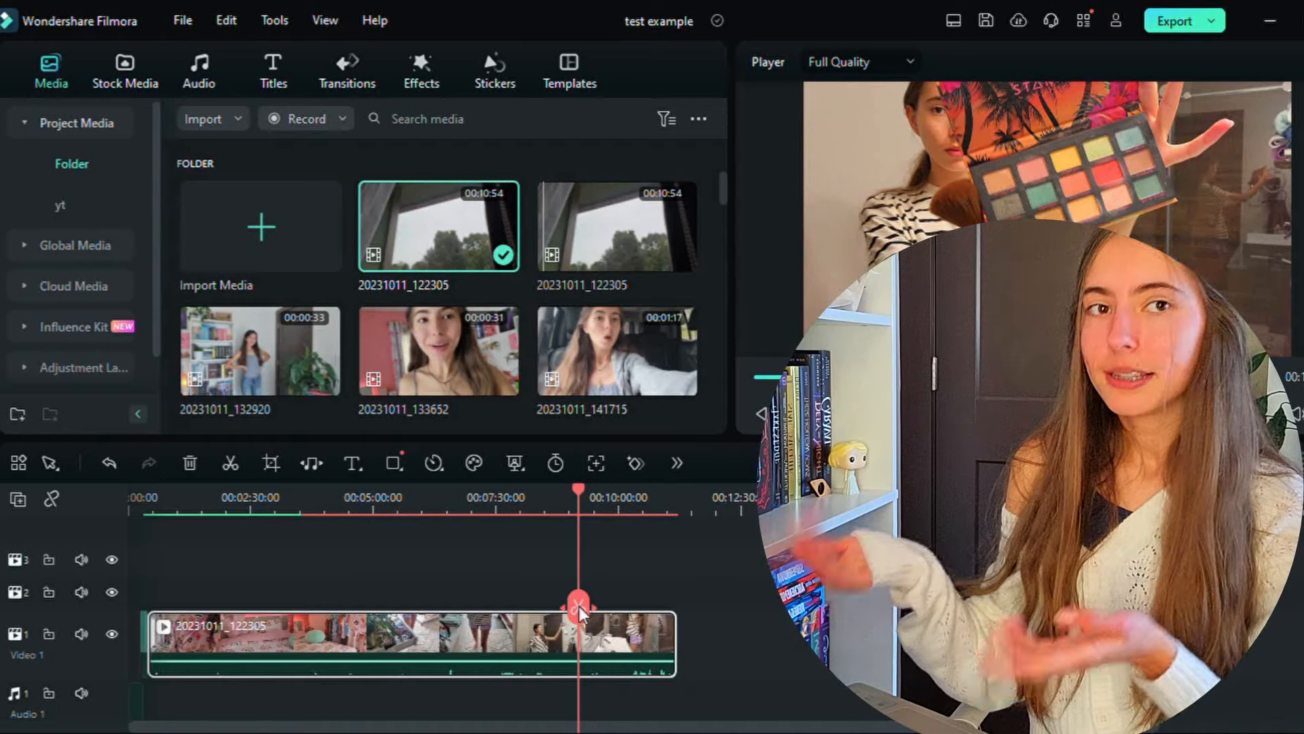
drag(578, 606, 335, 618)
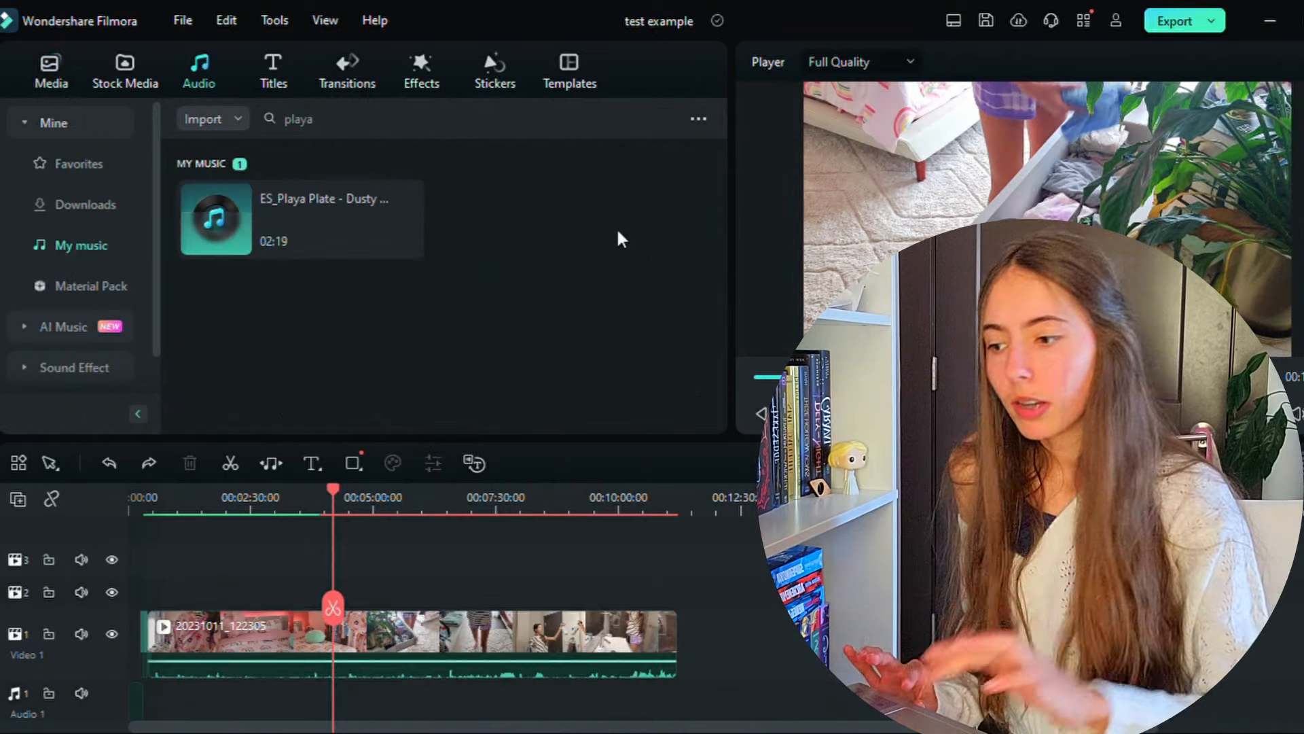
drag(303, 230, 189, 714)
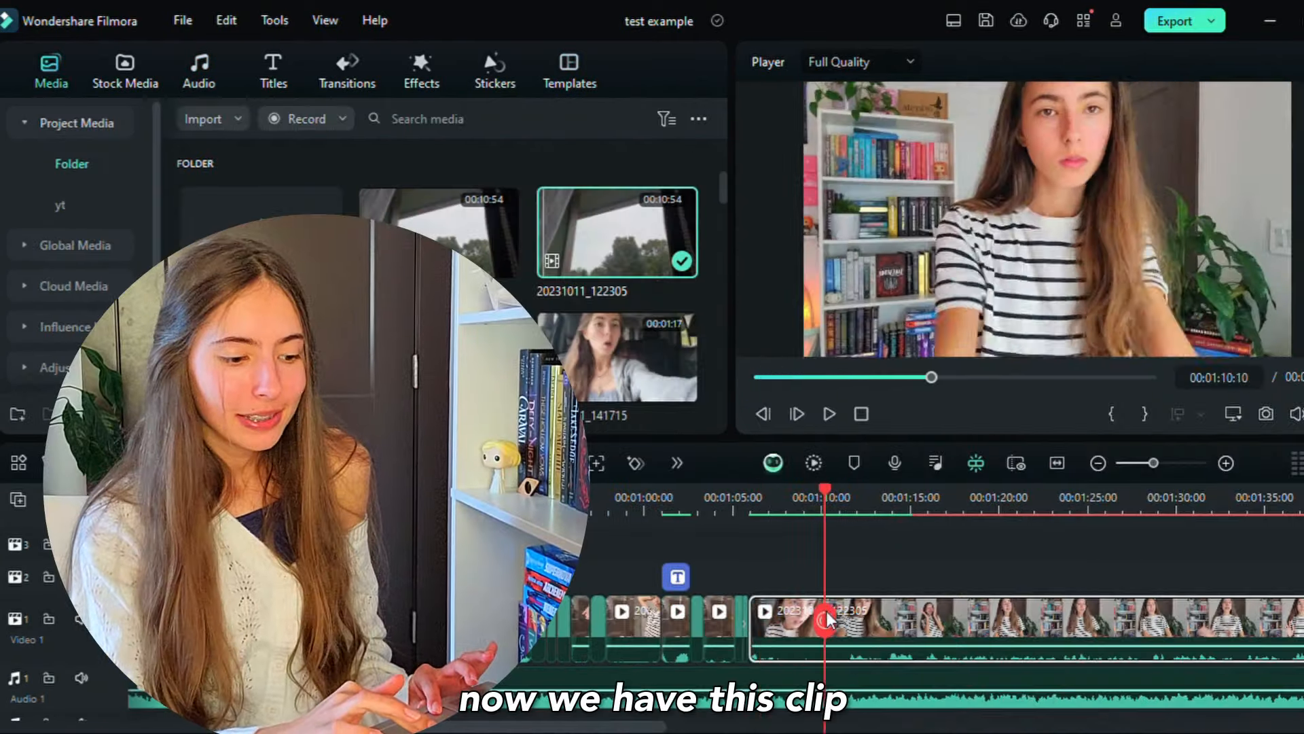
- Split the music at 00:01:05:42, where the talking clip starts, and lower the volume from there to around -32 dB
drag(828, 618, 750, 603)
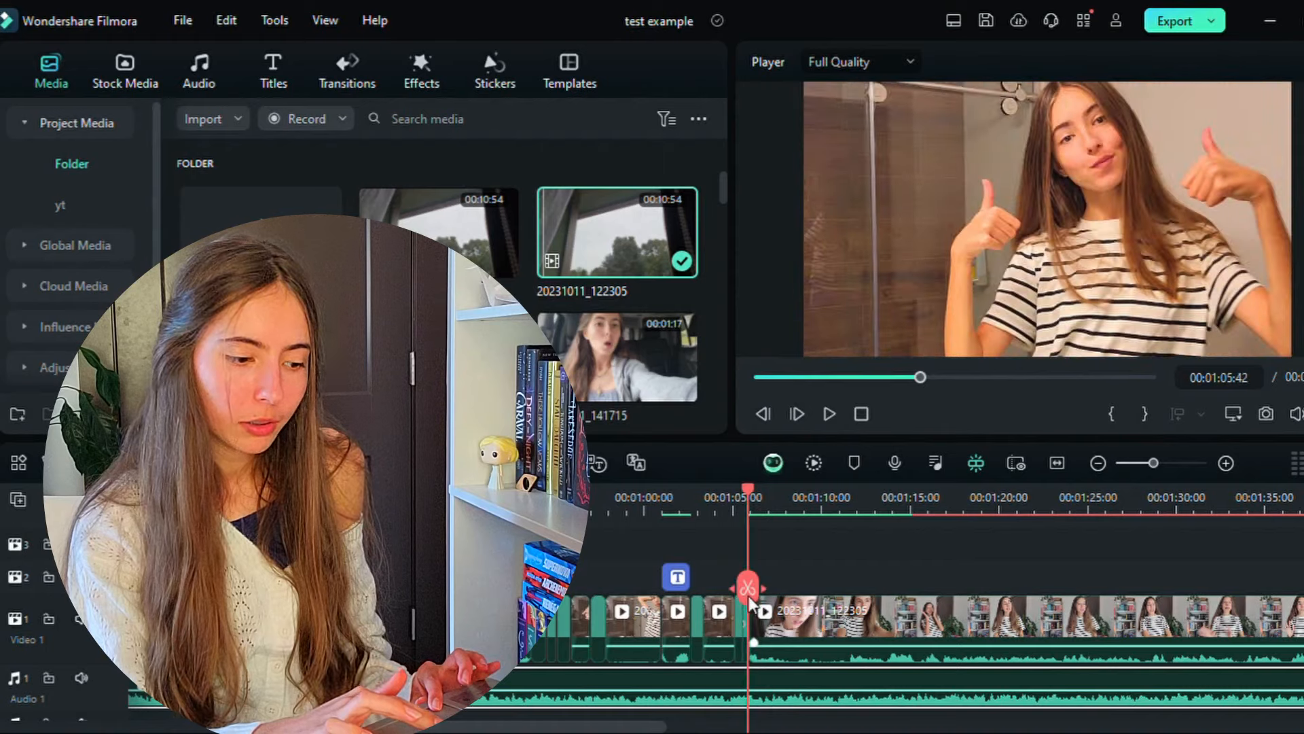
click(748, 589)
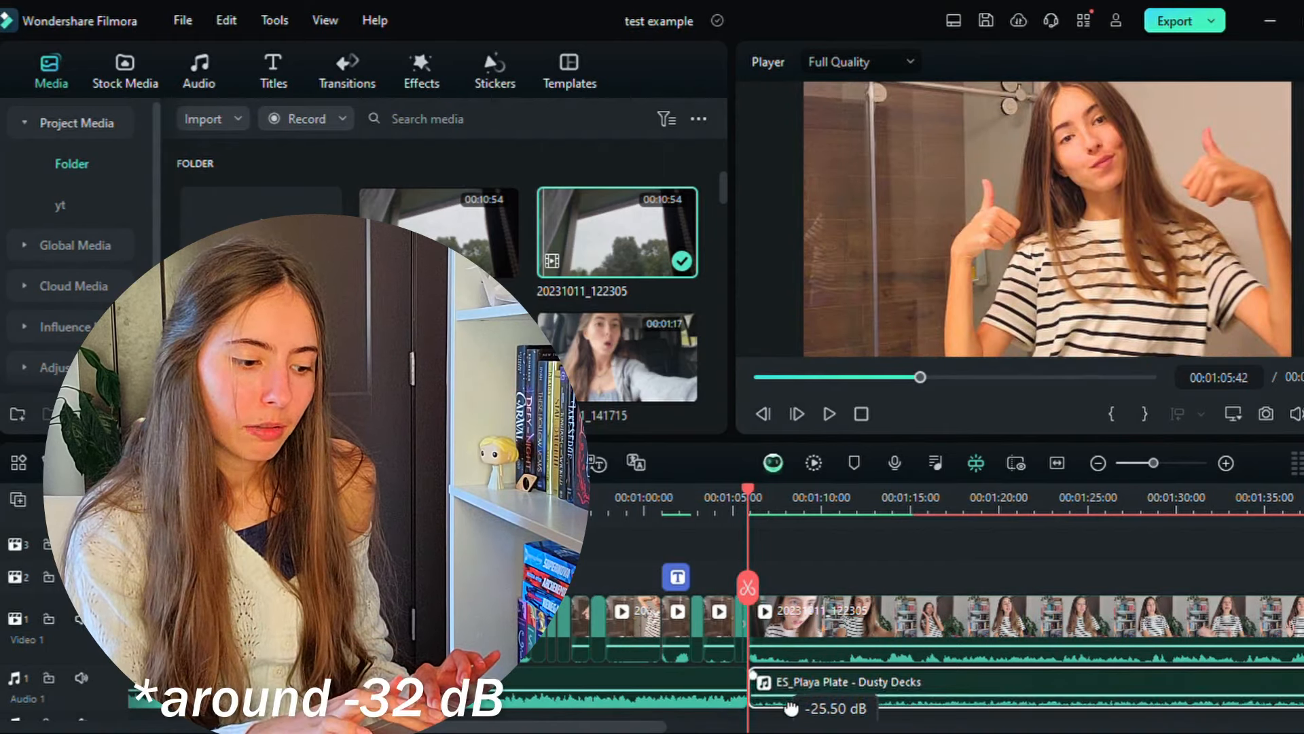
key(space)
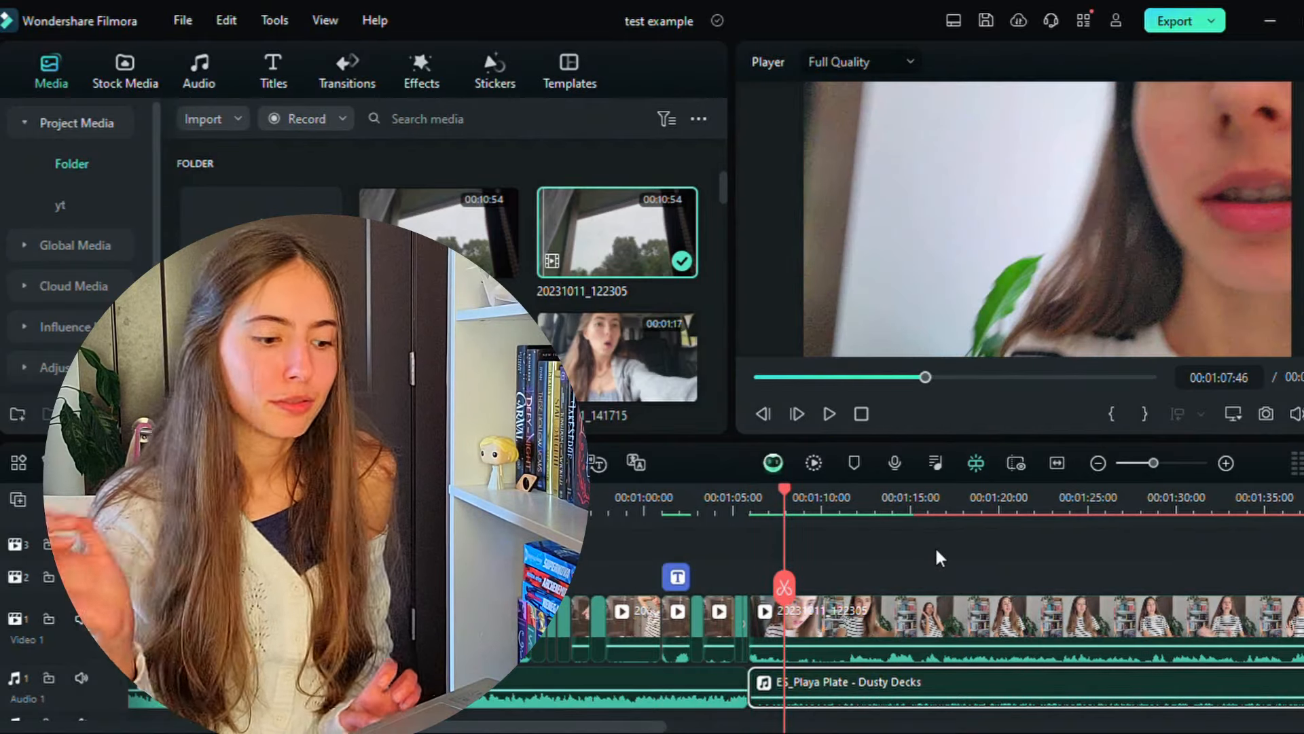
- Split the talking clip at about 1:07 and 1:11 and delete the unwanted section between the cuts
drag(785, 589, 847, 591)
click(776, 588)
click(849, 597)
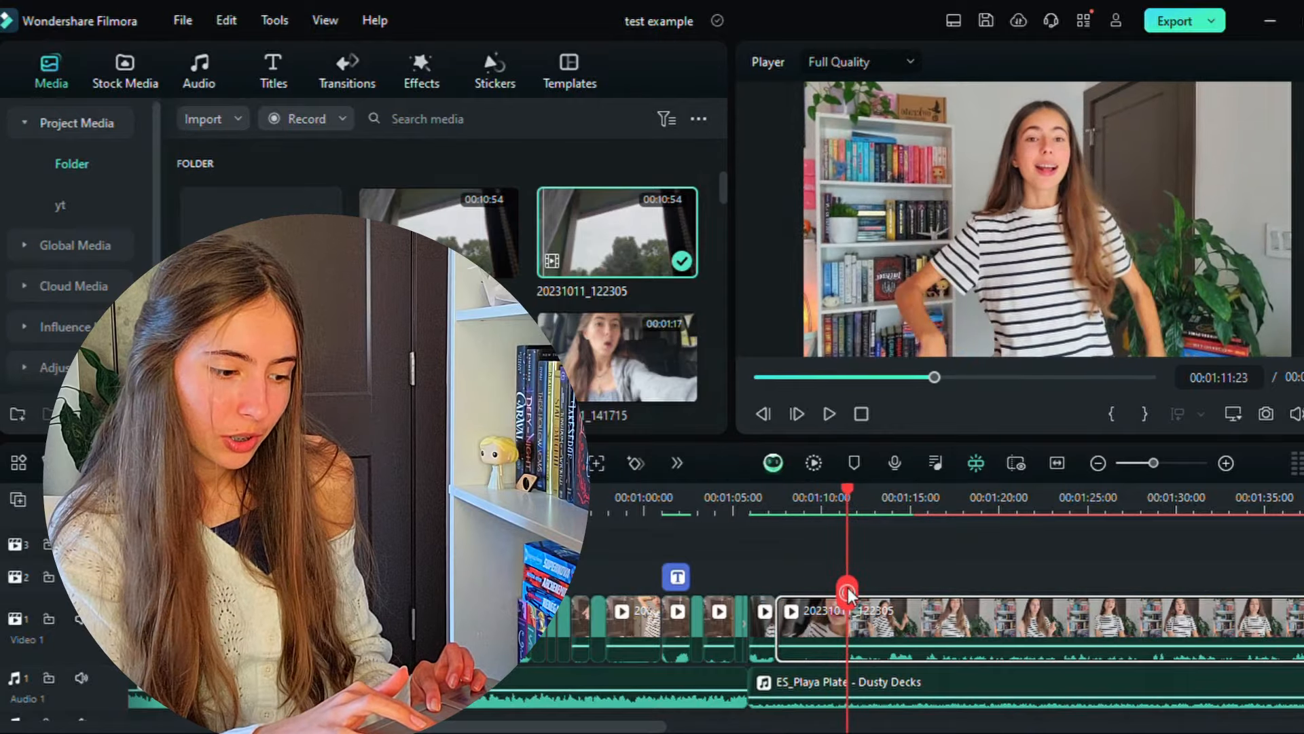
key(Delete)
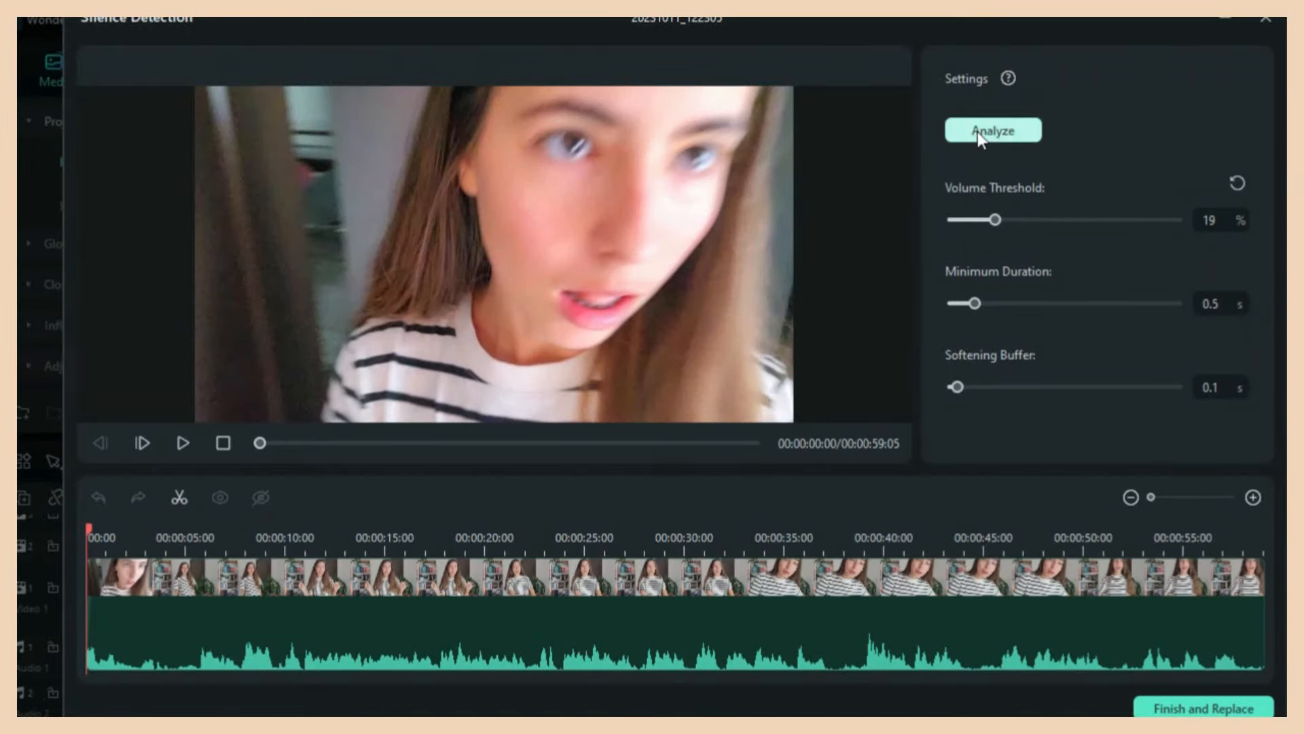
- Analyze the 20231011_122305 talking clip with Silence Detection and preview the result
click(978, 131)
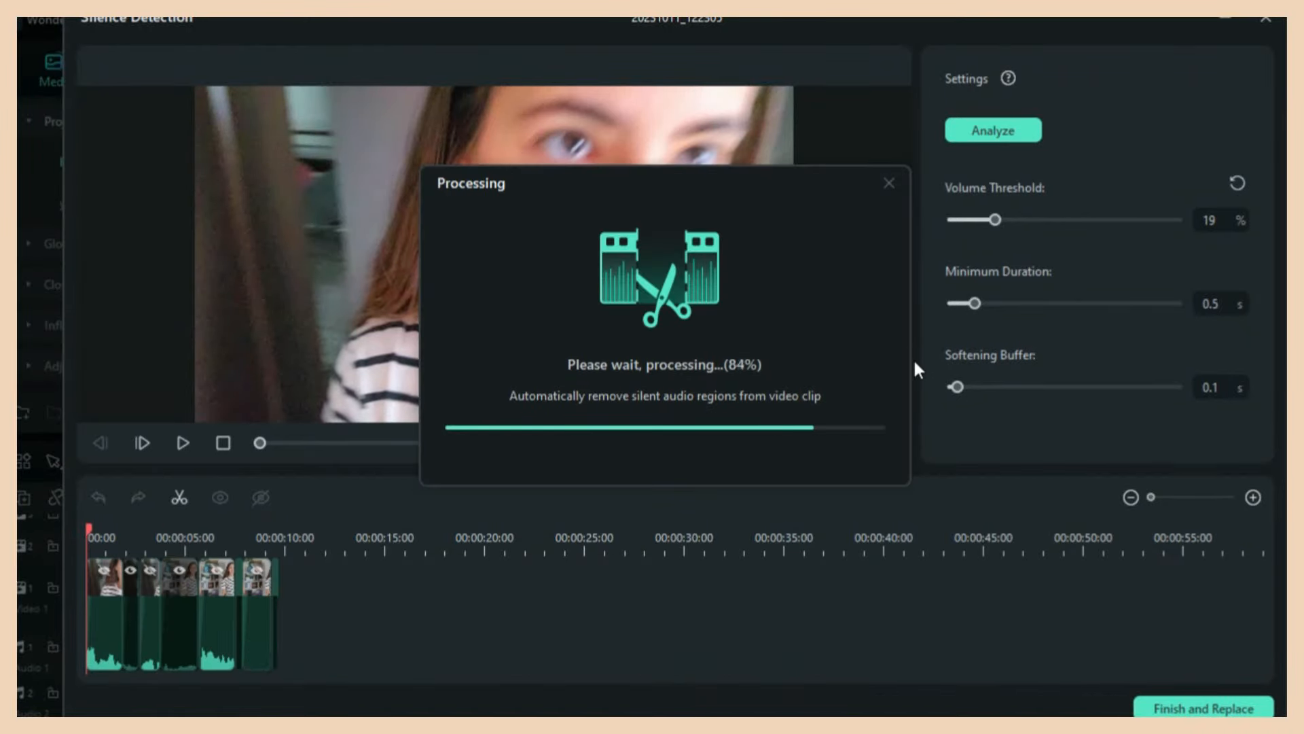
click(182, 443)
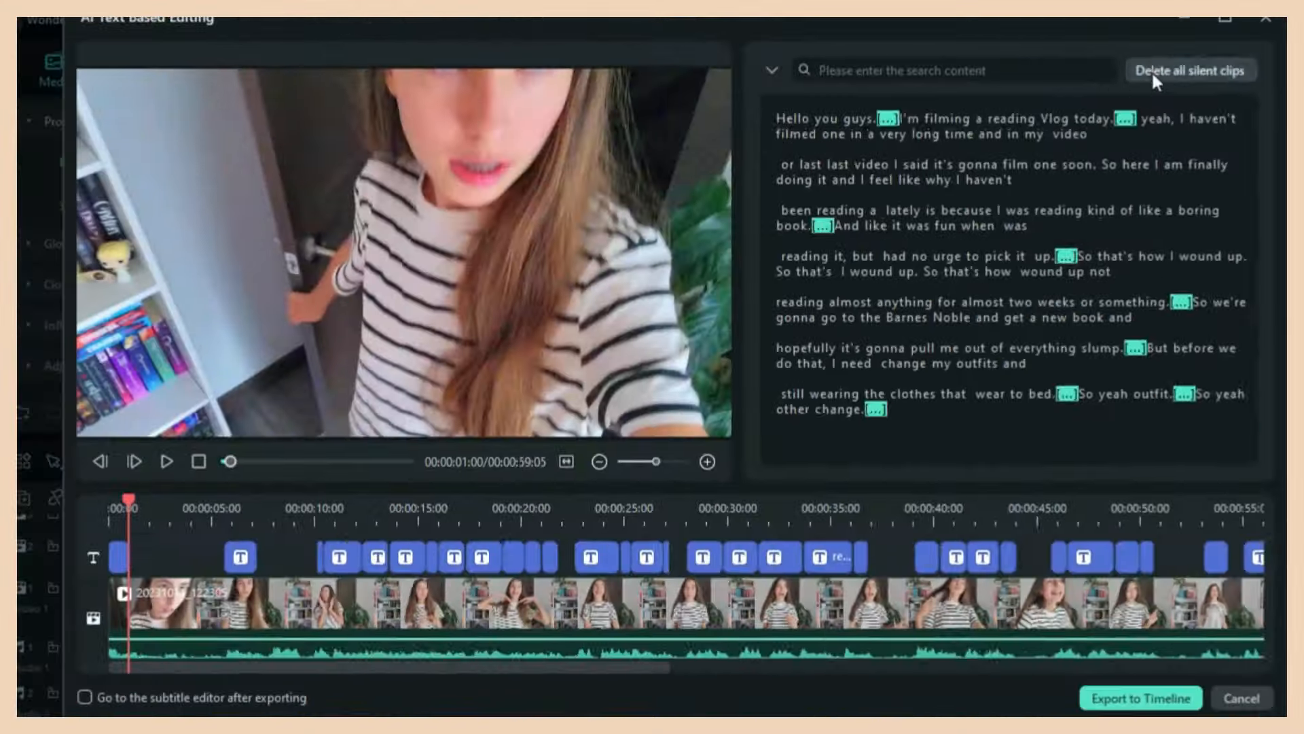
- Remove all silent clips and the repeated "So that's how I wound up. So that's I wound up." from the transcript and export to the timeline
click(1160, 21)
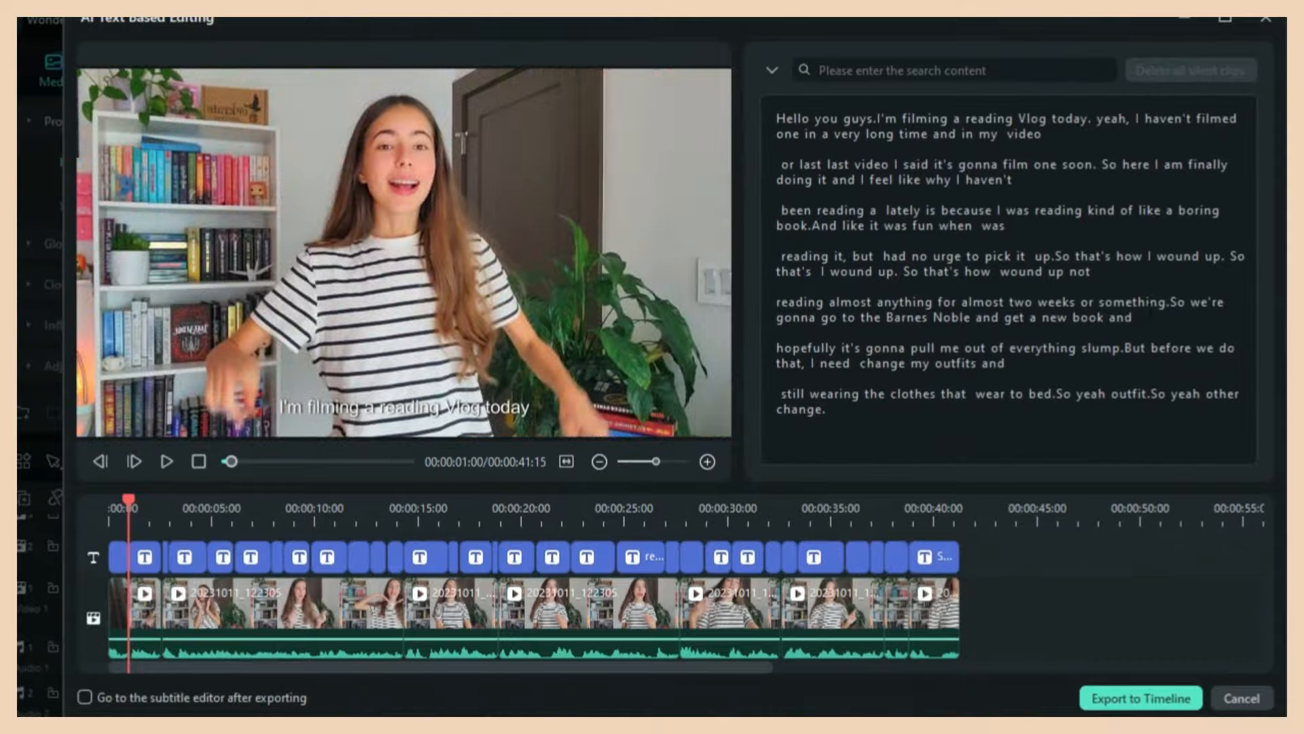
drag(885, 272, 1055, 256)
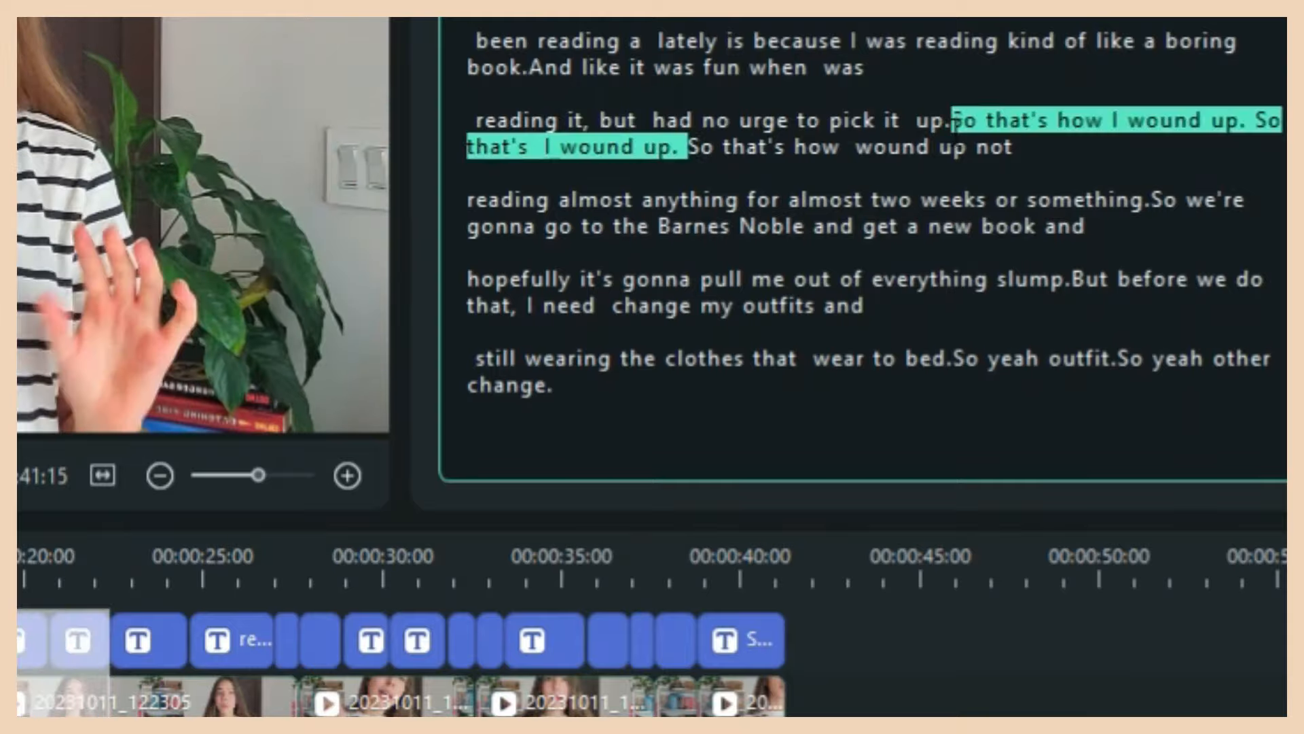
key(BackSpace)
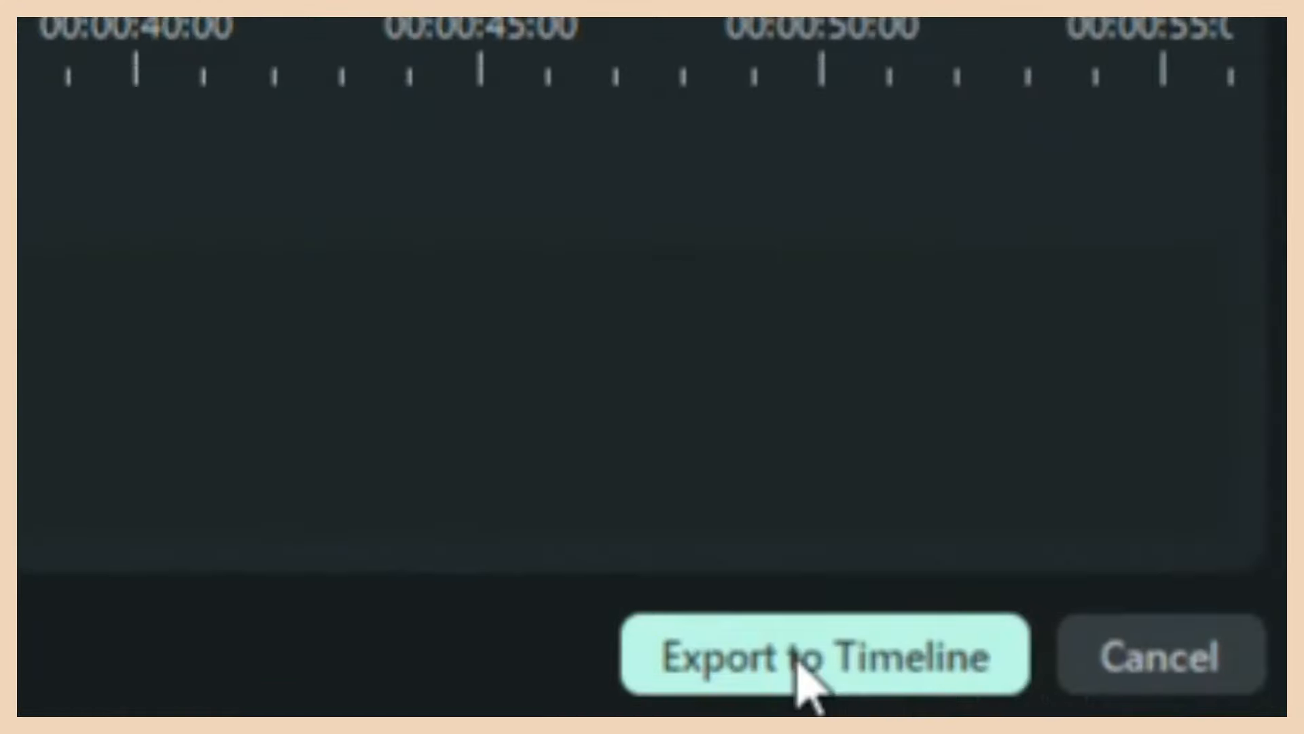
click(1125, 696)
key(Delete)
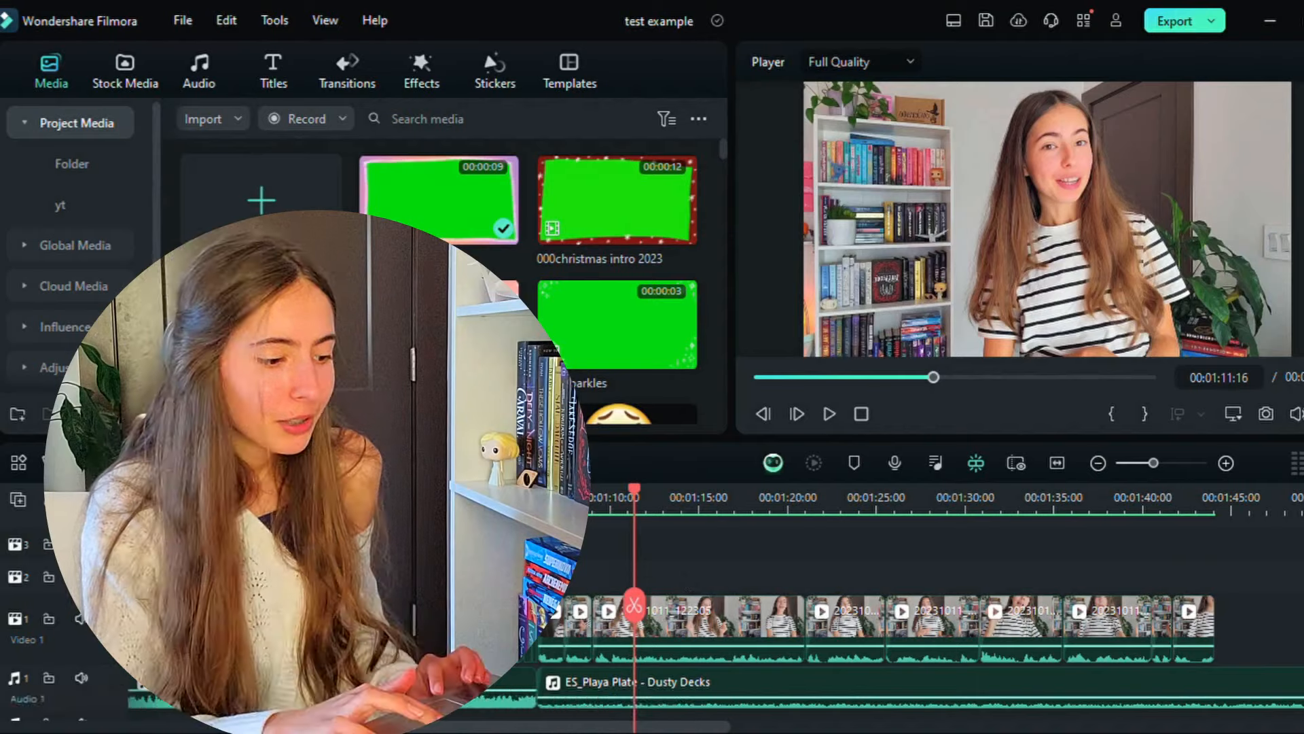
- Play back the start of the trimmed talking section and add a title over it reading "I'm filming a reading vlog today!"
click(561, 504)
key(space)
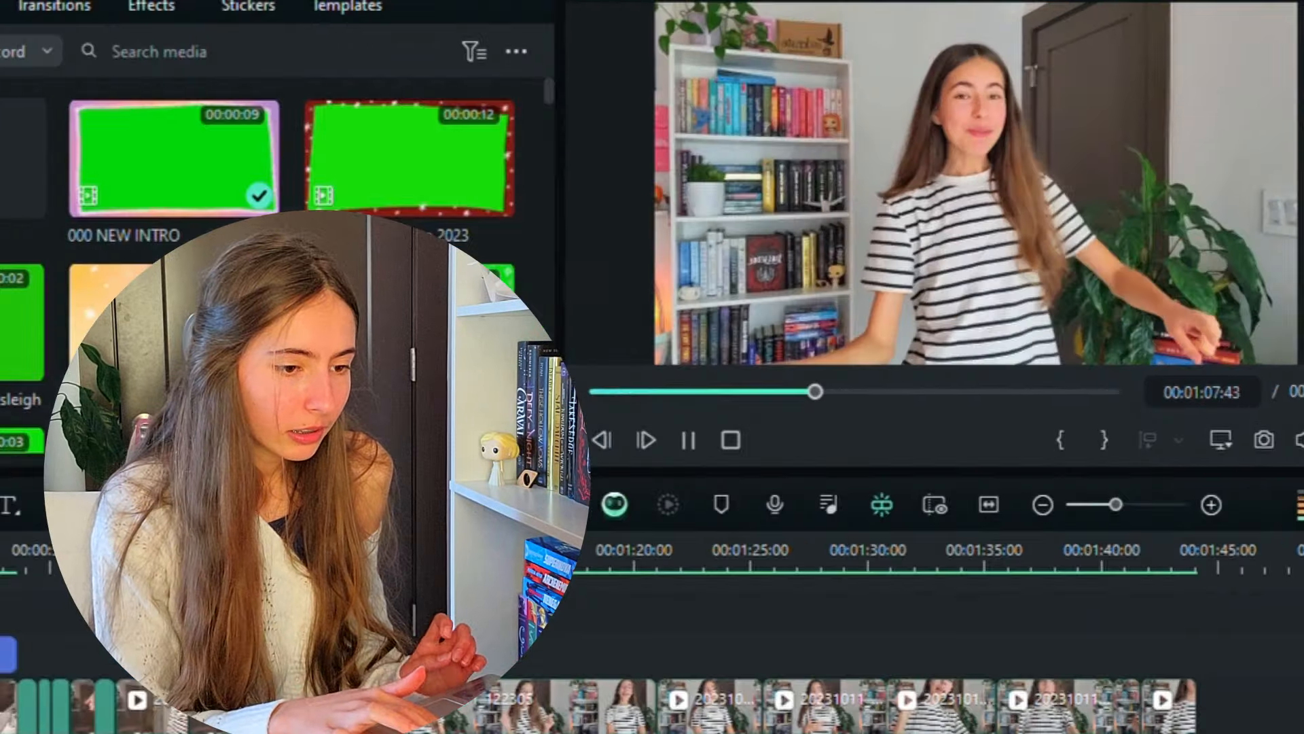
key(space)
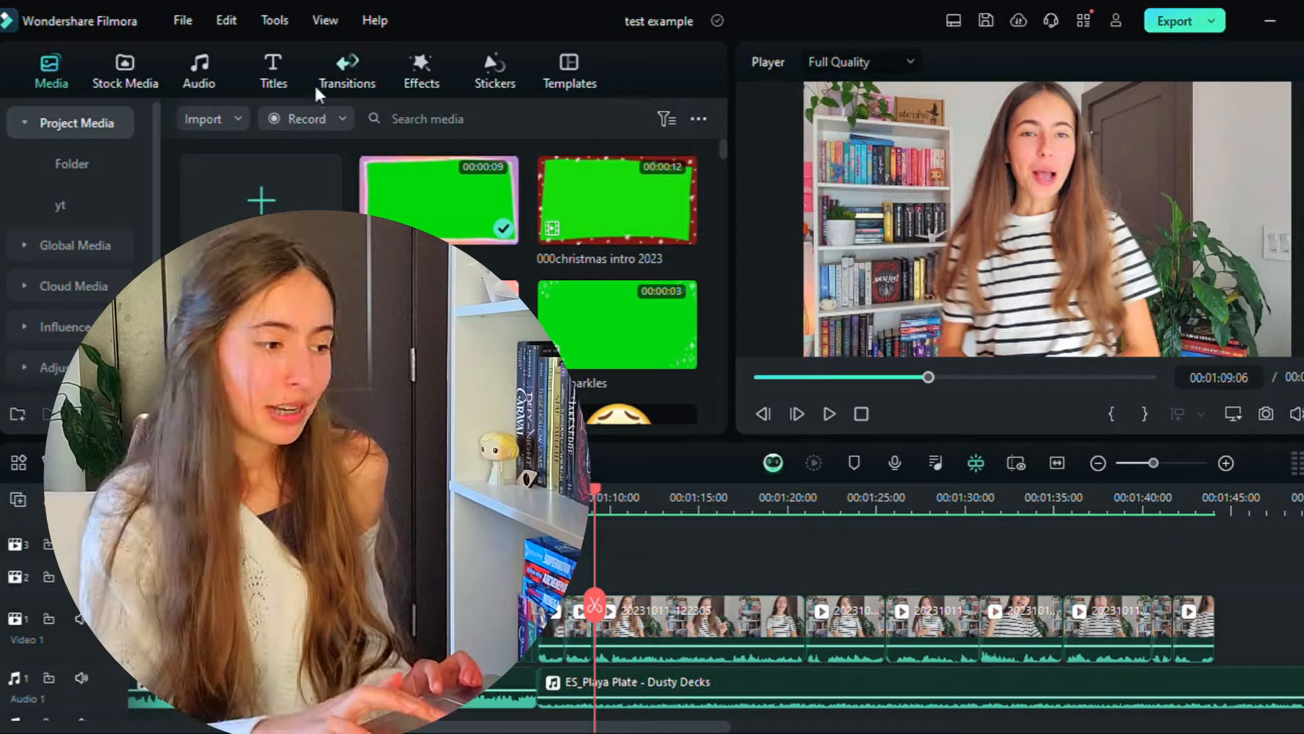
click(275, 68)
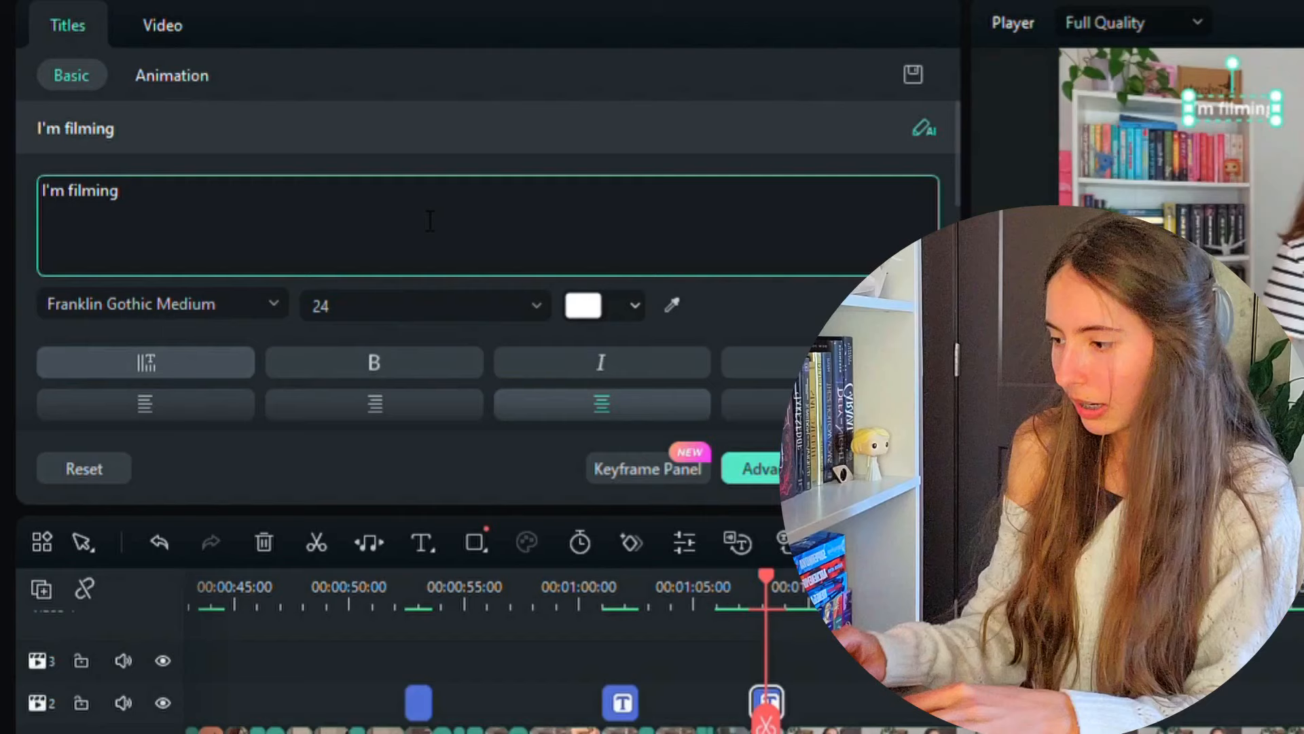
text(a reading vlog today!)
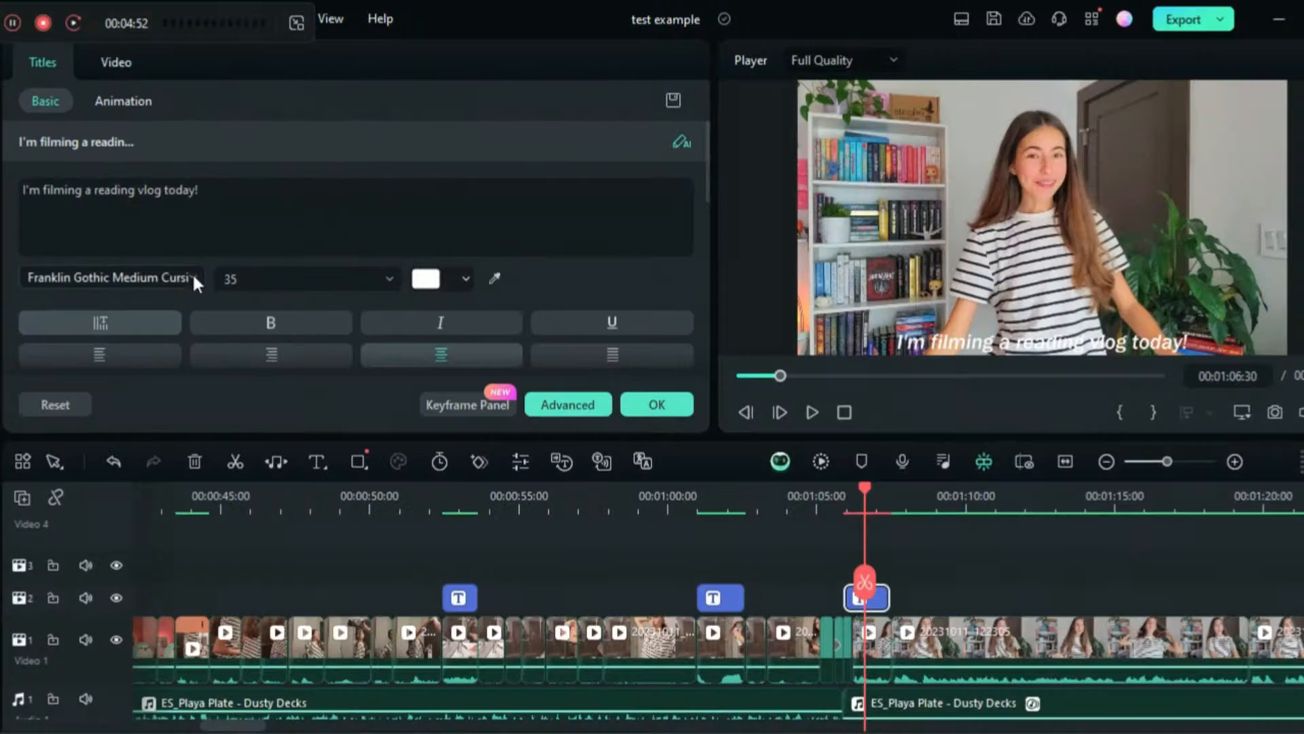
- Change the title's font to the favorited IM FELL DW Pica Italic
click(272, 304)
scroll(444, 380, down, 20)
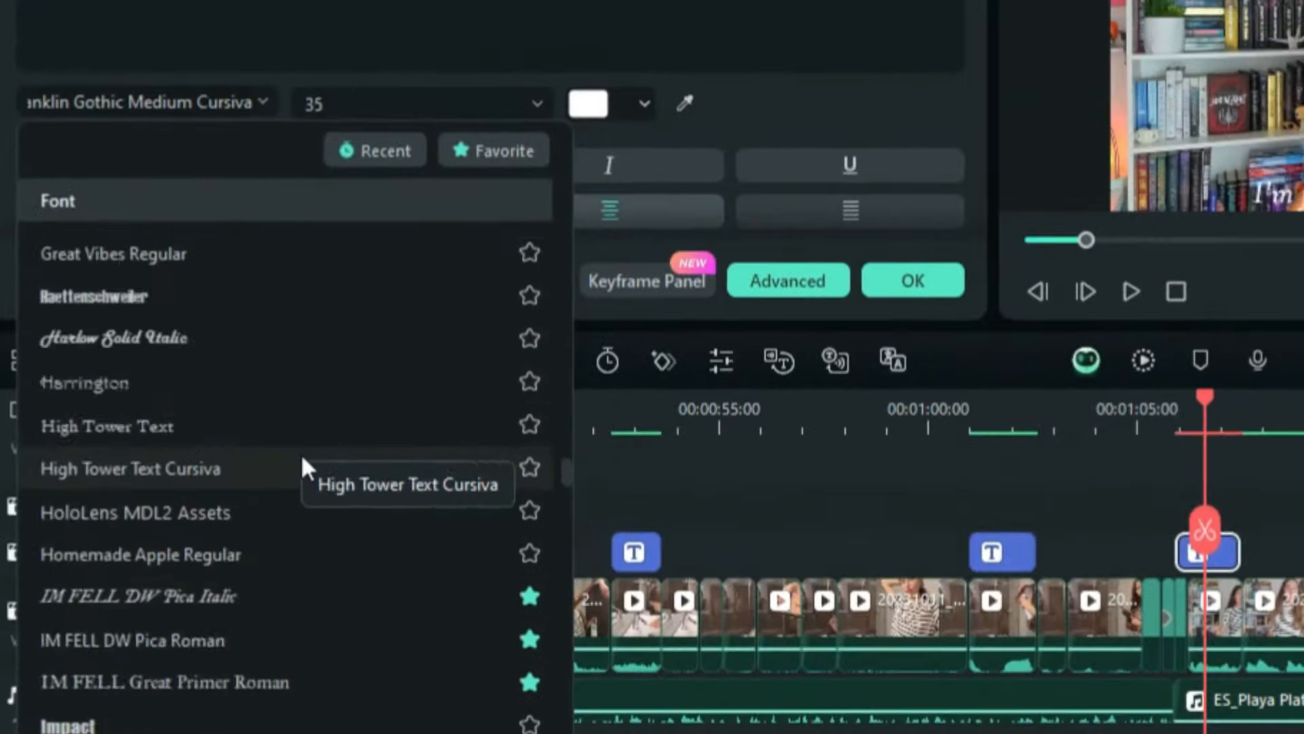
drag(563, 515, 578, 486)
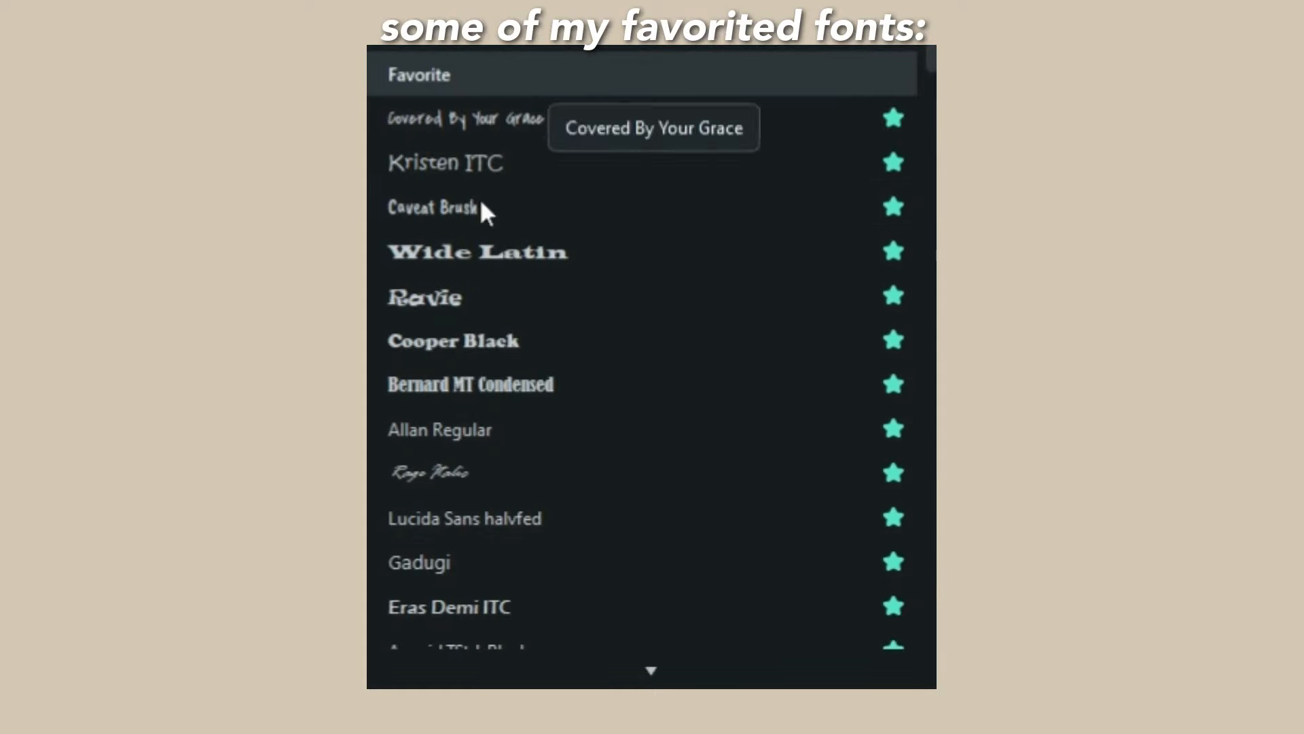
scroll(657, 360, down, 5)
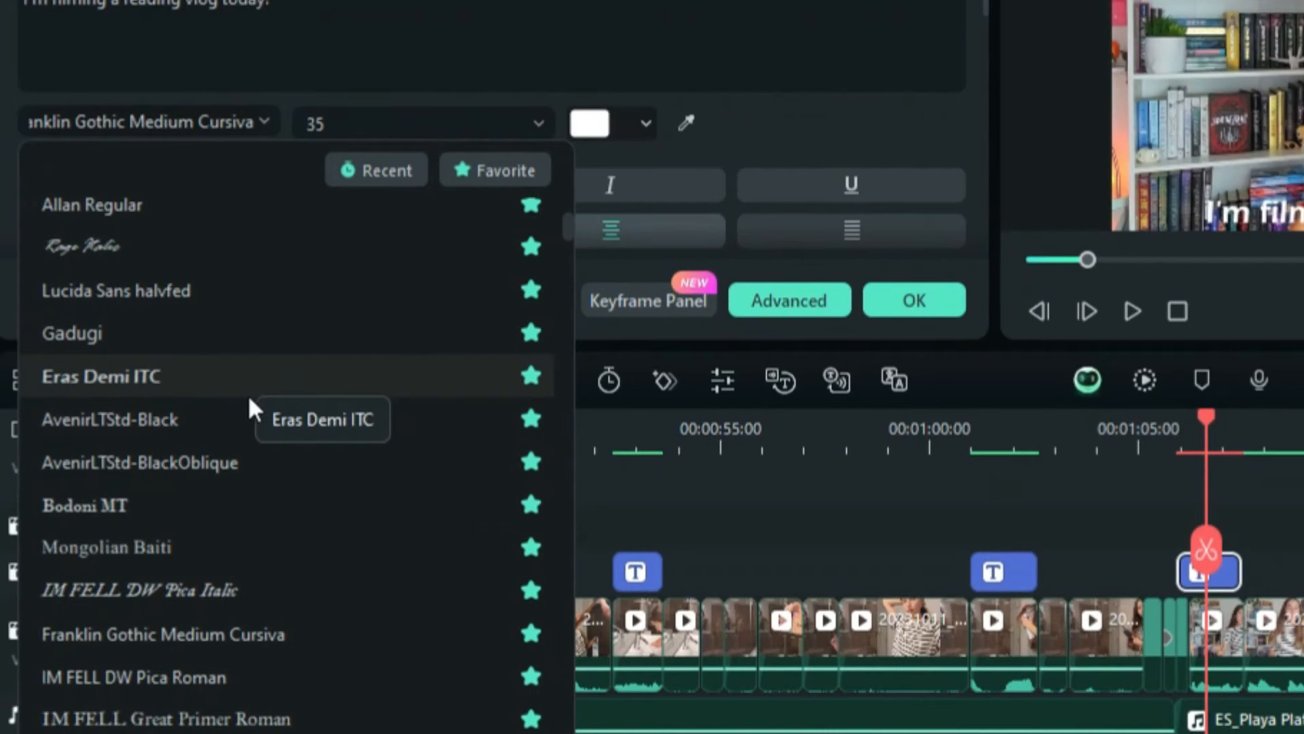
click(276, 590)
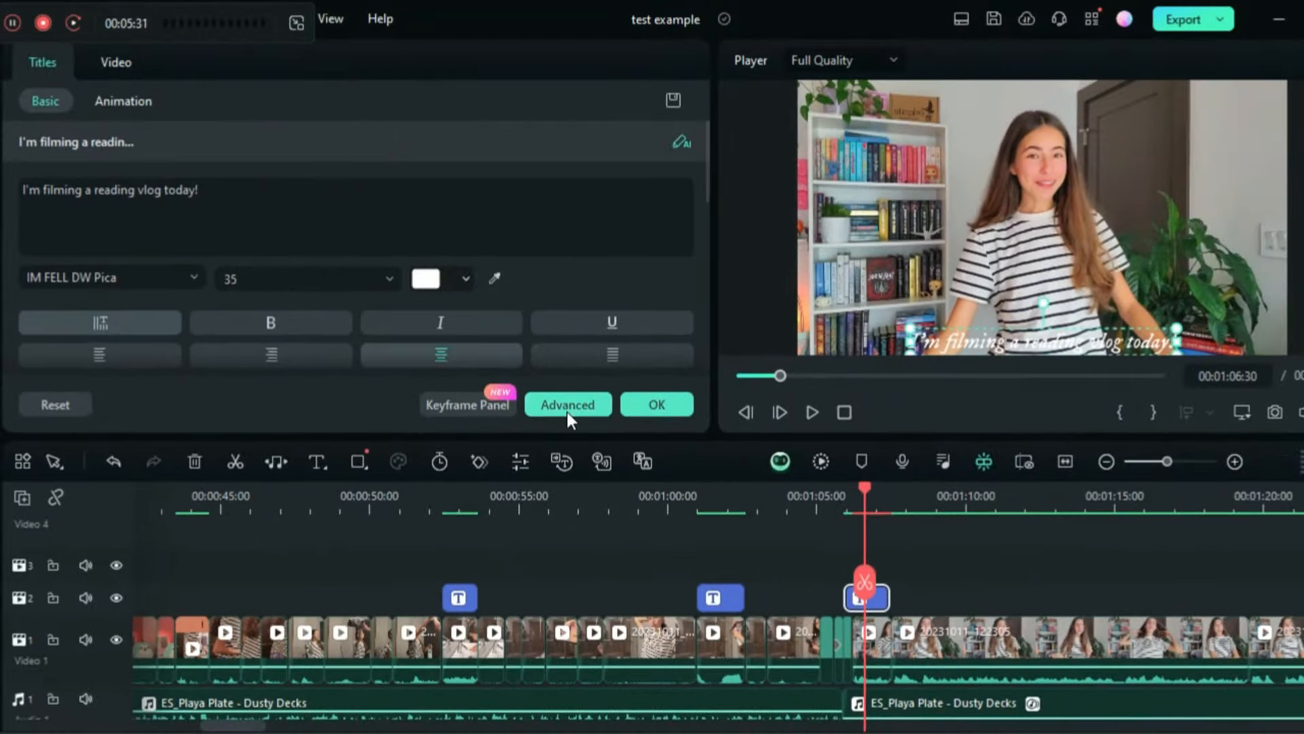
- Turn on the title's shadow in the advanced text settings, raise the shadow opacity, and apply the changes
click(568, 411)
scroll(1135, 440, down, 8)
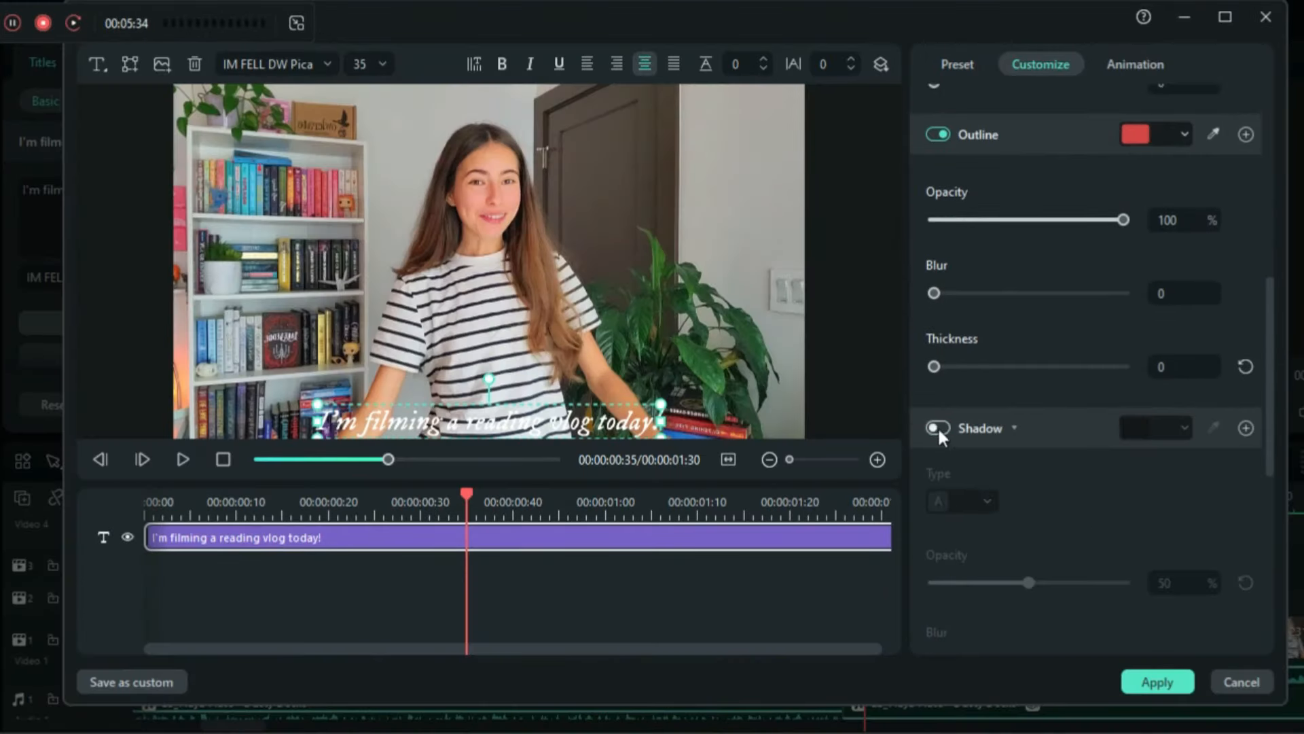
drag(1030, 582, 1087, 582)
click(1159, 693)
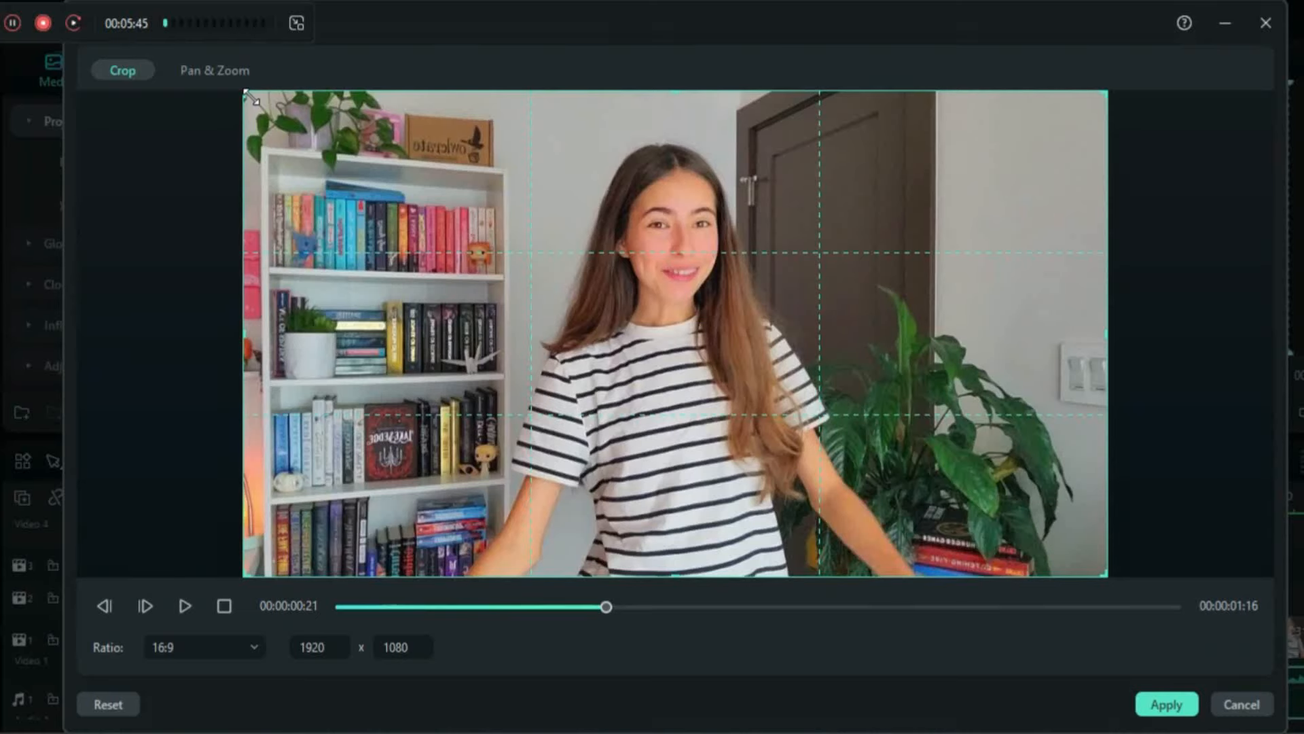
- Crop the talking clip at a 16:9 ratio to about 1694 x 953 and apply the crop
drag(243, 90, 301, 119)
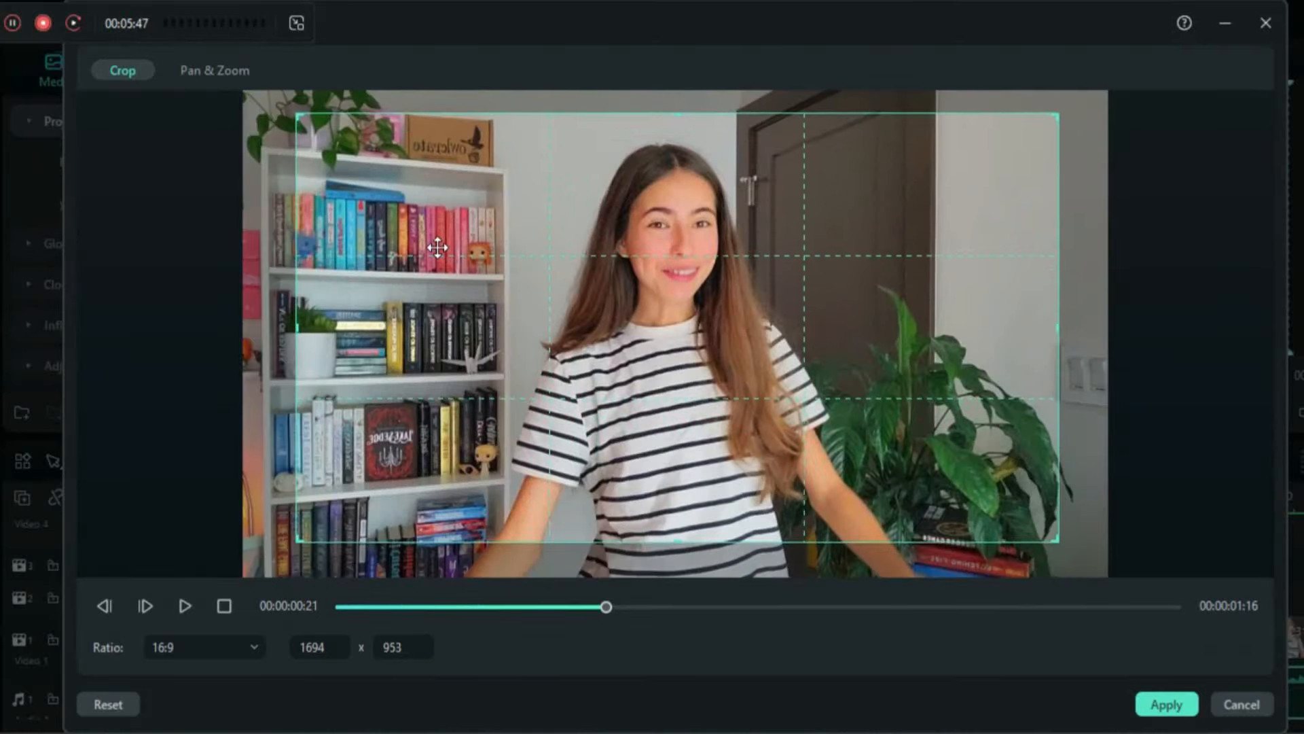
click(1160, 705)
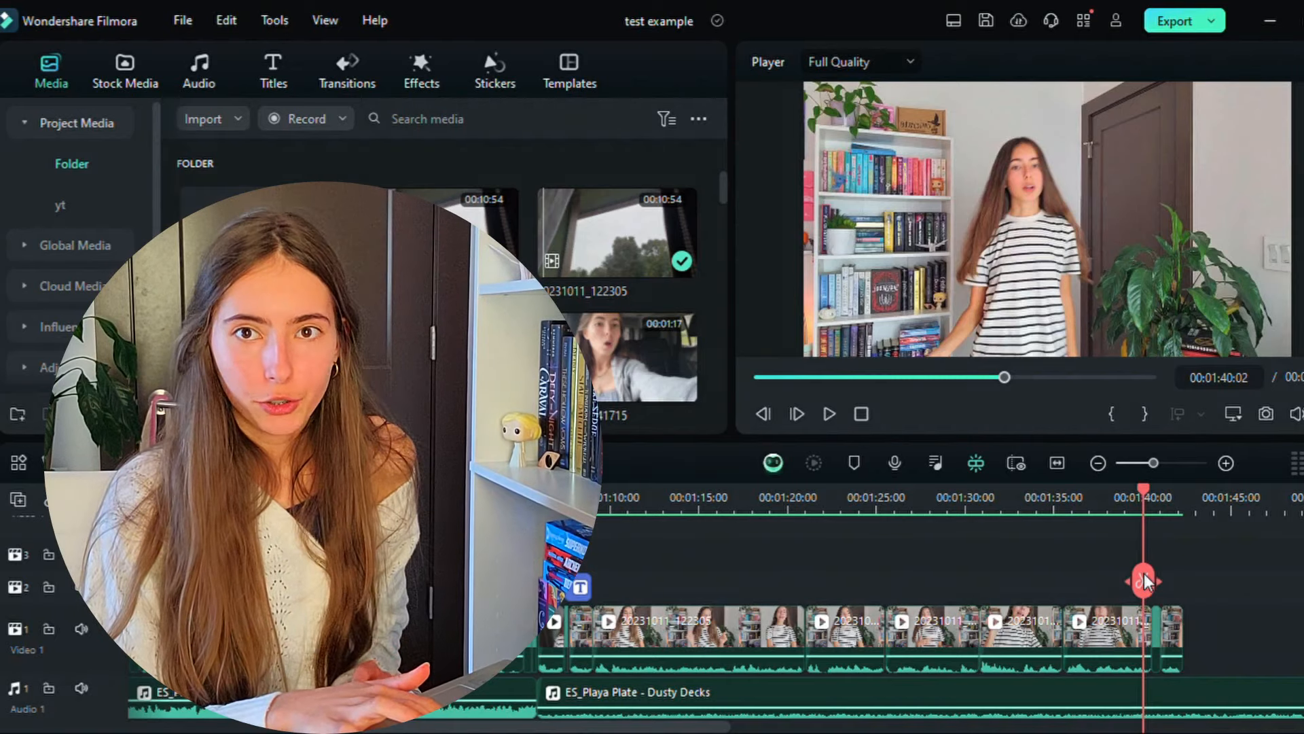
- Play the end of the talking section and add the 20231011_132920 clip directly after it on Video 1
key(space)
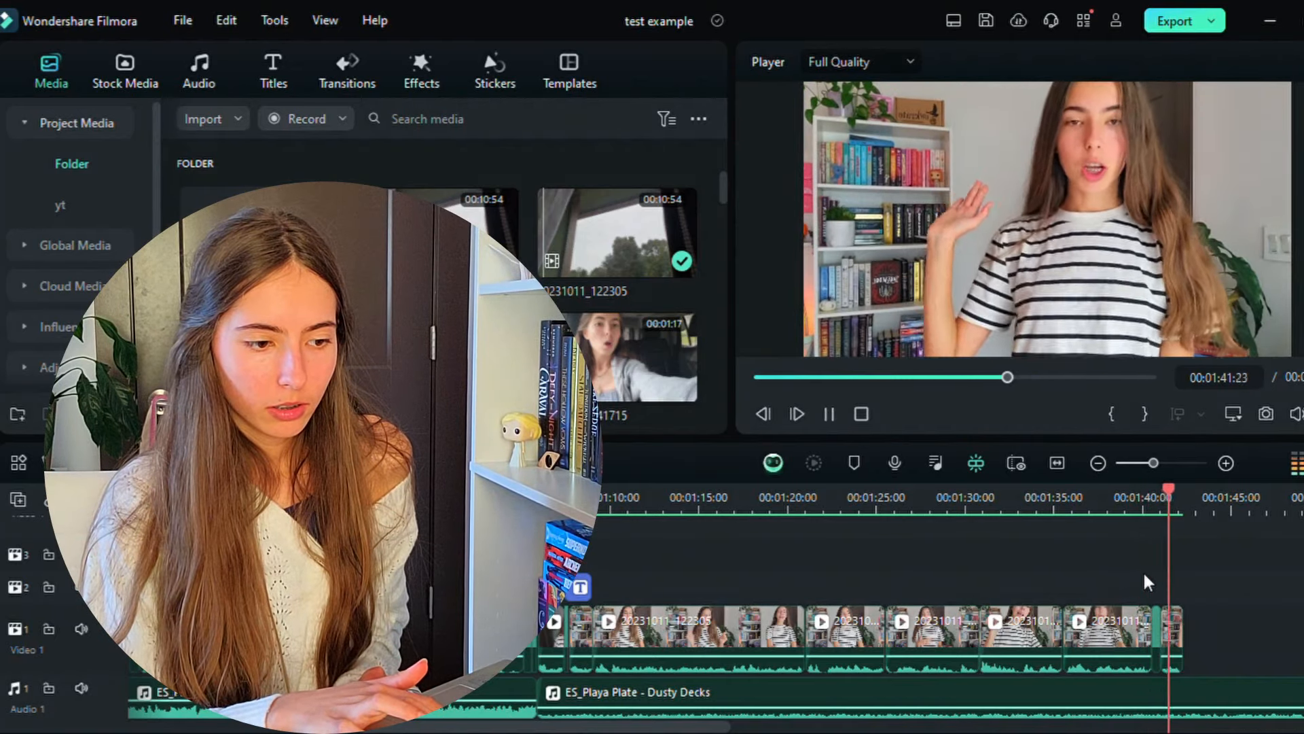
key(space)
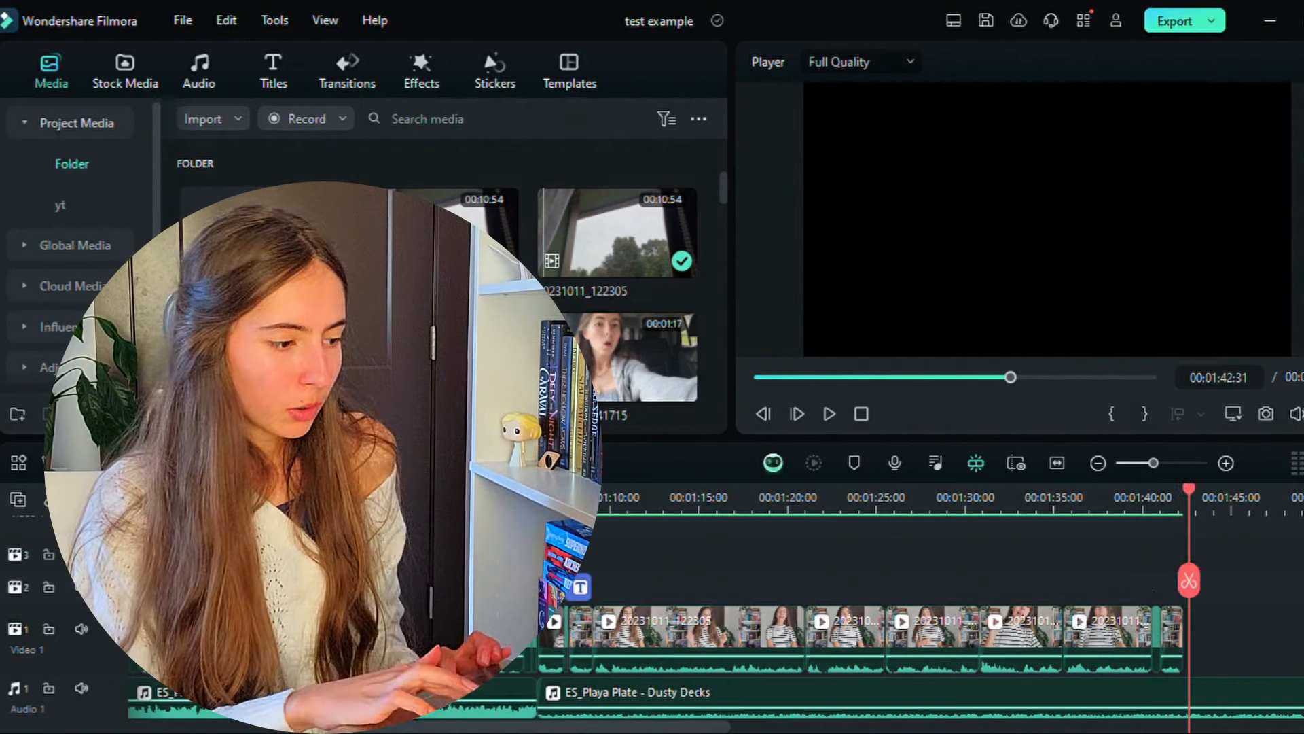
drag(439, 357, 1199, 653)
click(675, 407)
- Cut the start of the 20231011_132920 clip at about 1:43, delete the piece before it, and play back the transition
drag(1189, 580, 1203, 586)
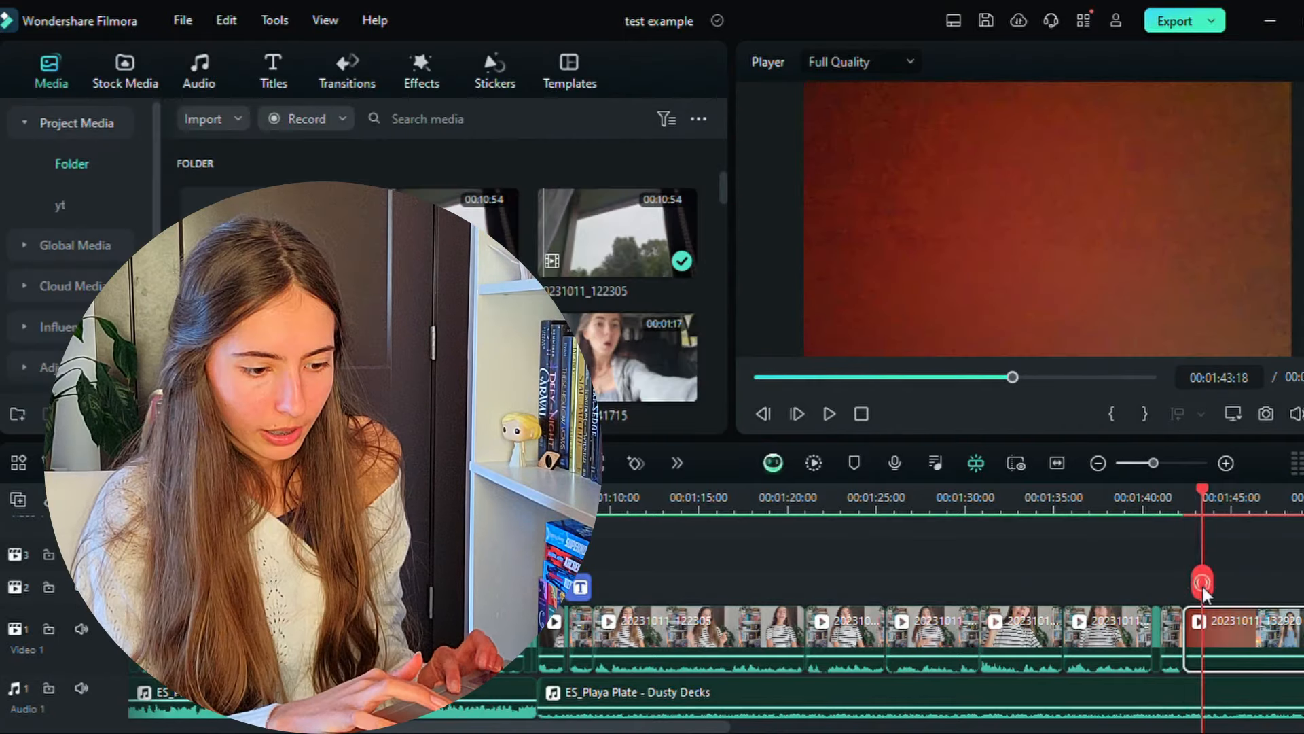
click(1192, 660)
key(Delete)
click(1172, 503)
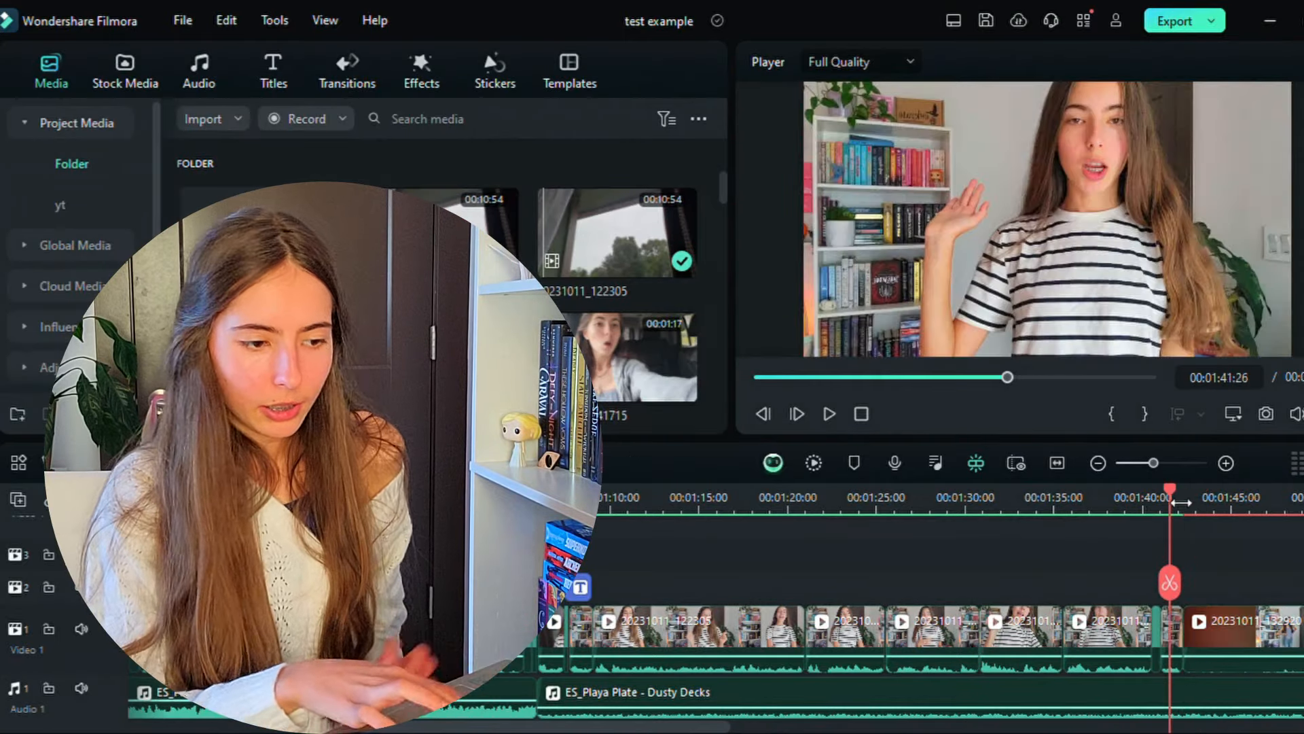
key(space)
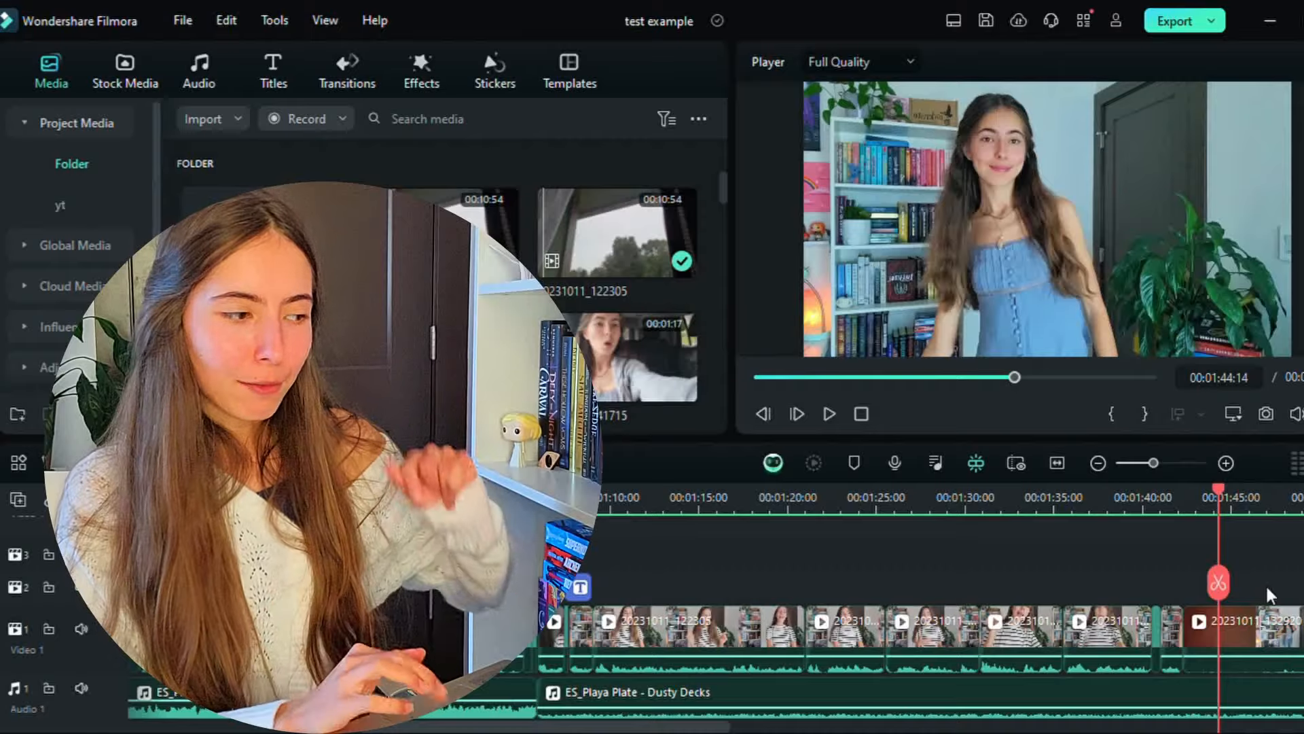
- Place the #OOTD green-screen clip from the yt folder on Video 2 above the 20231011_132920 clip and remove its green background with Chroma Key
click(55, 201)
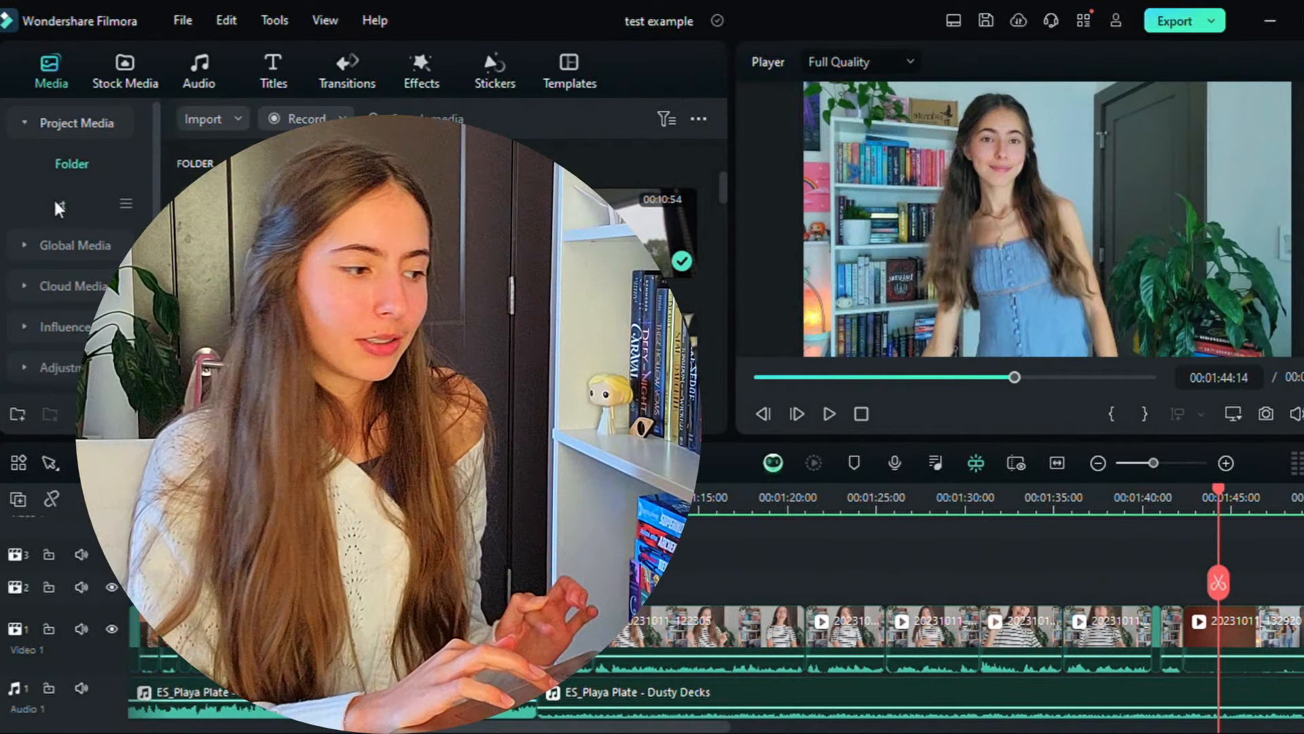
drag(1158, 598, 1183, 599)
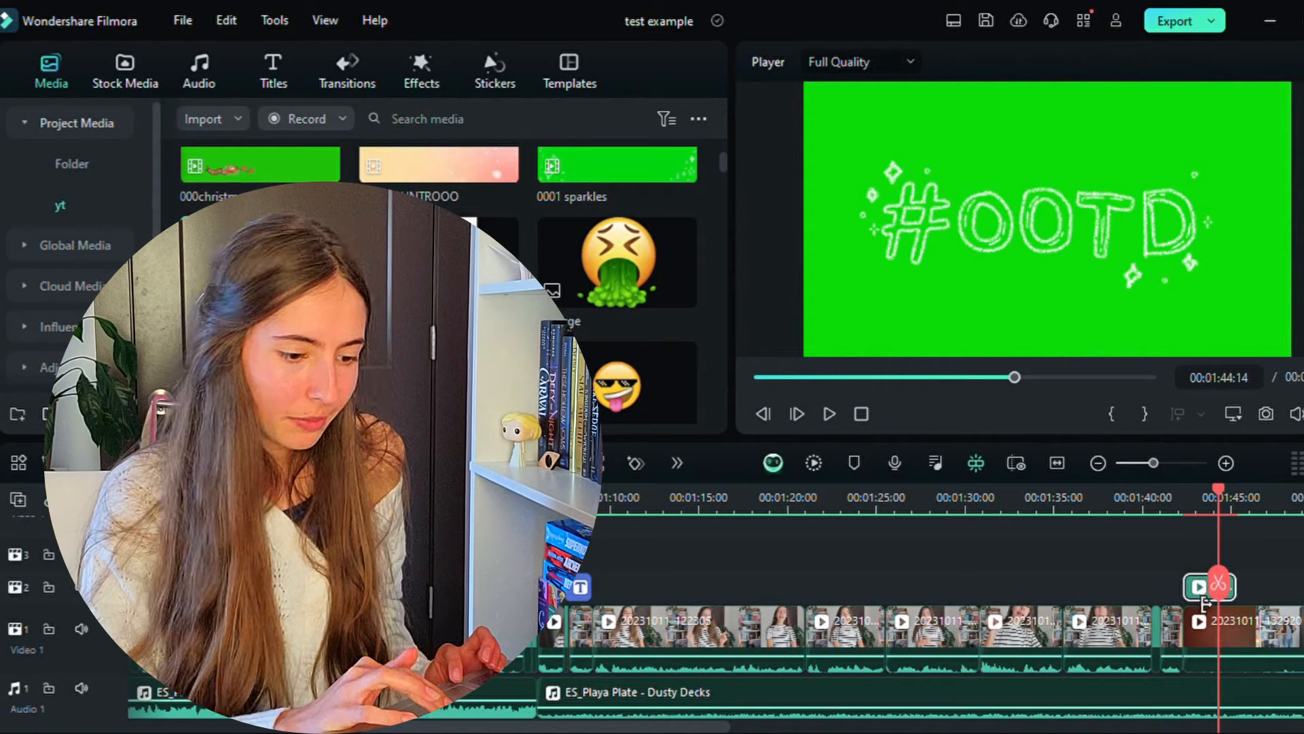
double_click(1204, 591)
click(26, 140)
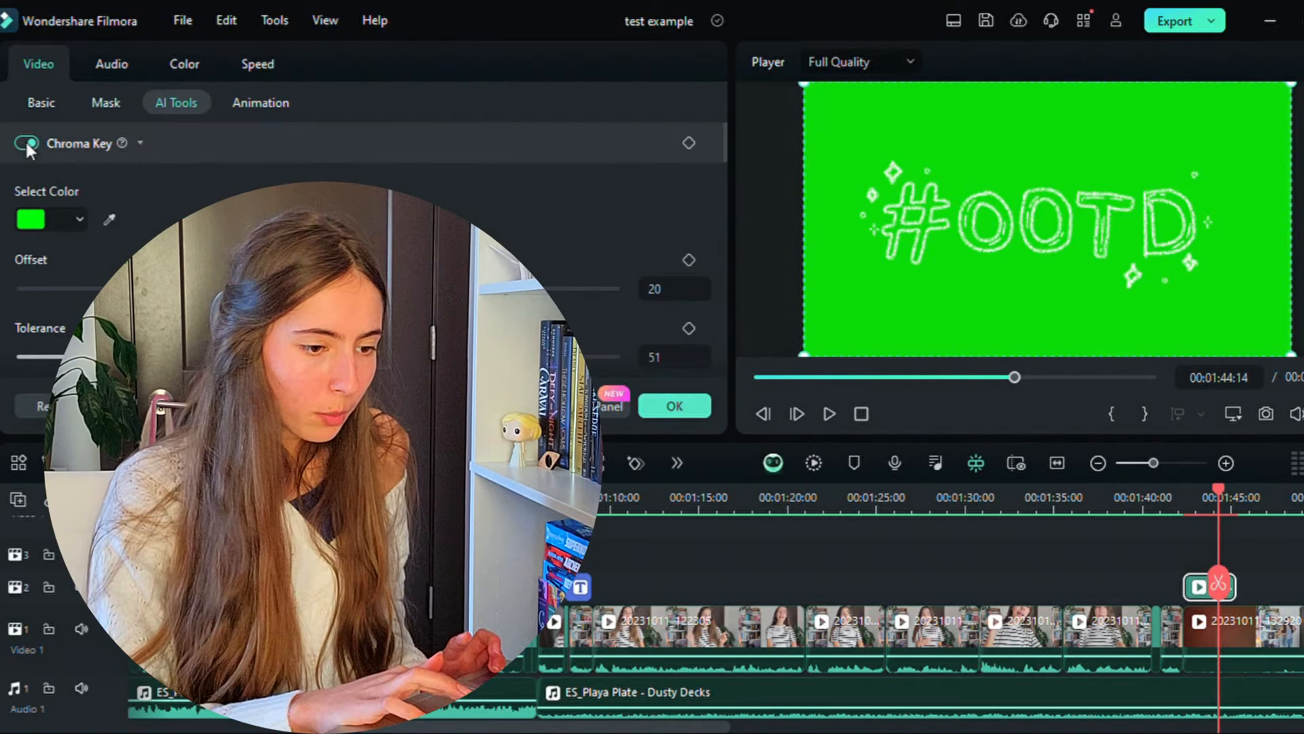
click(984, 119)
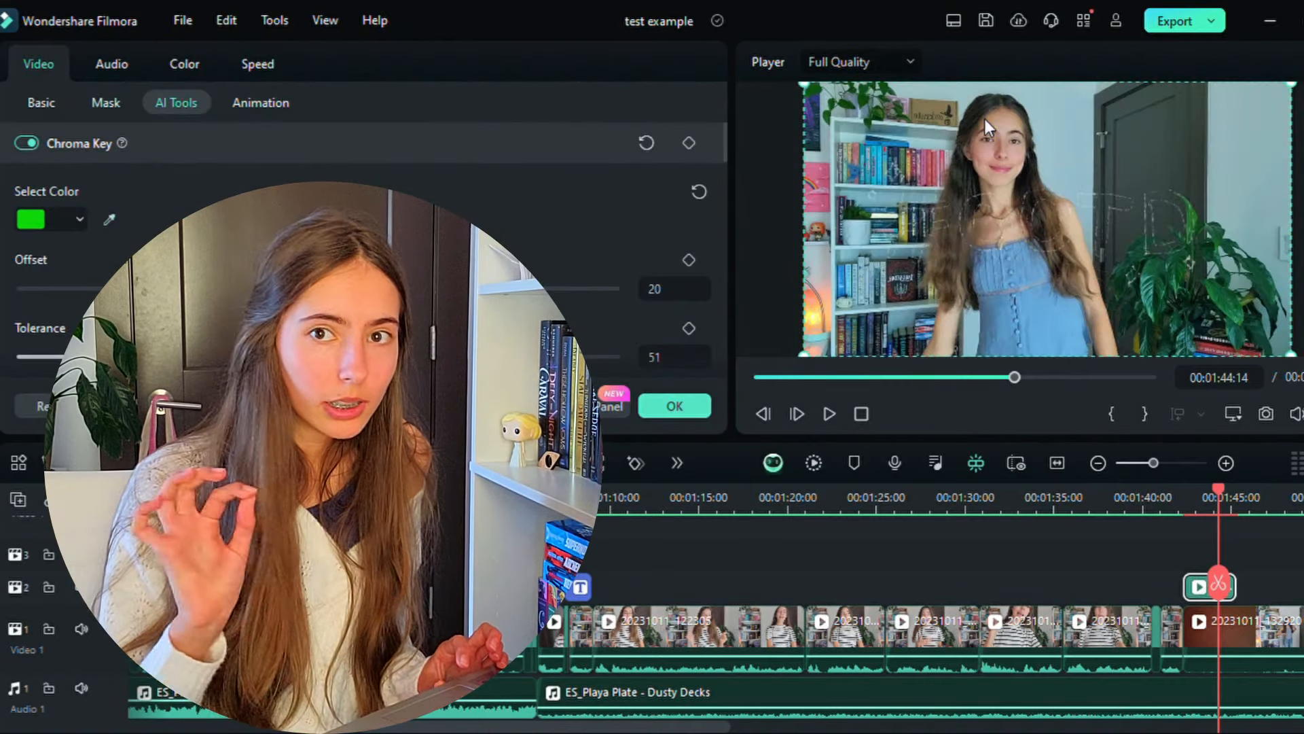
- Play back the outfit-change transition with the sparkles overlay from about 1:42
scroll(302, 343, down, 2)
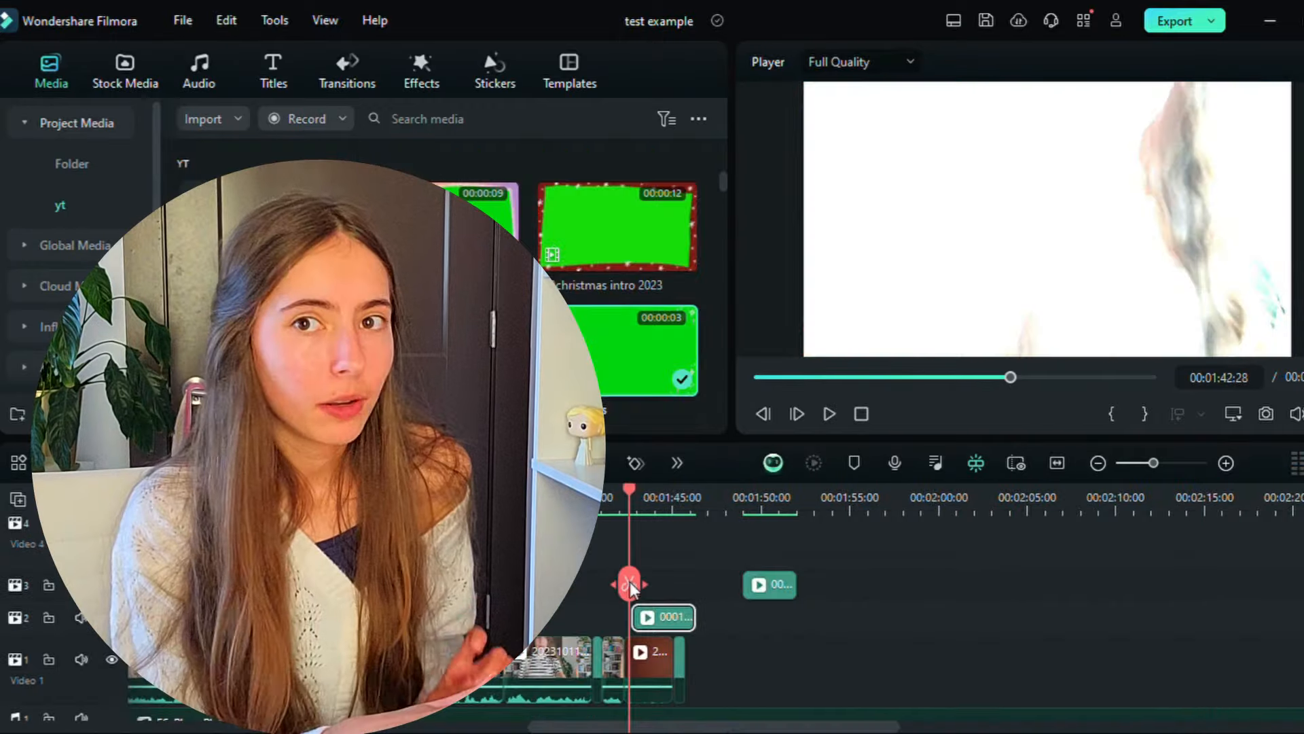
key(space)
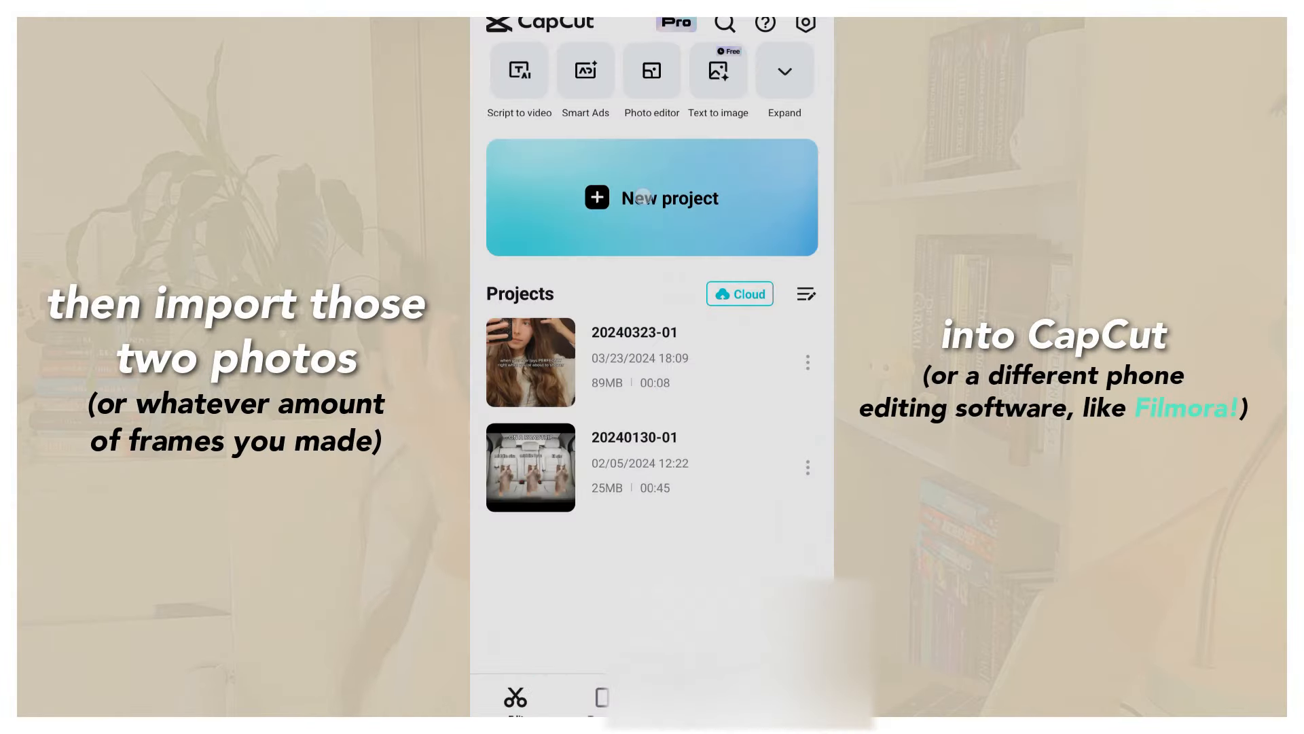
- Switch to CapCut and start a new project for the photo frames
click(643, 197)
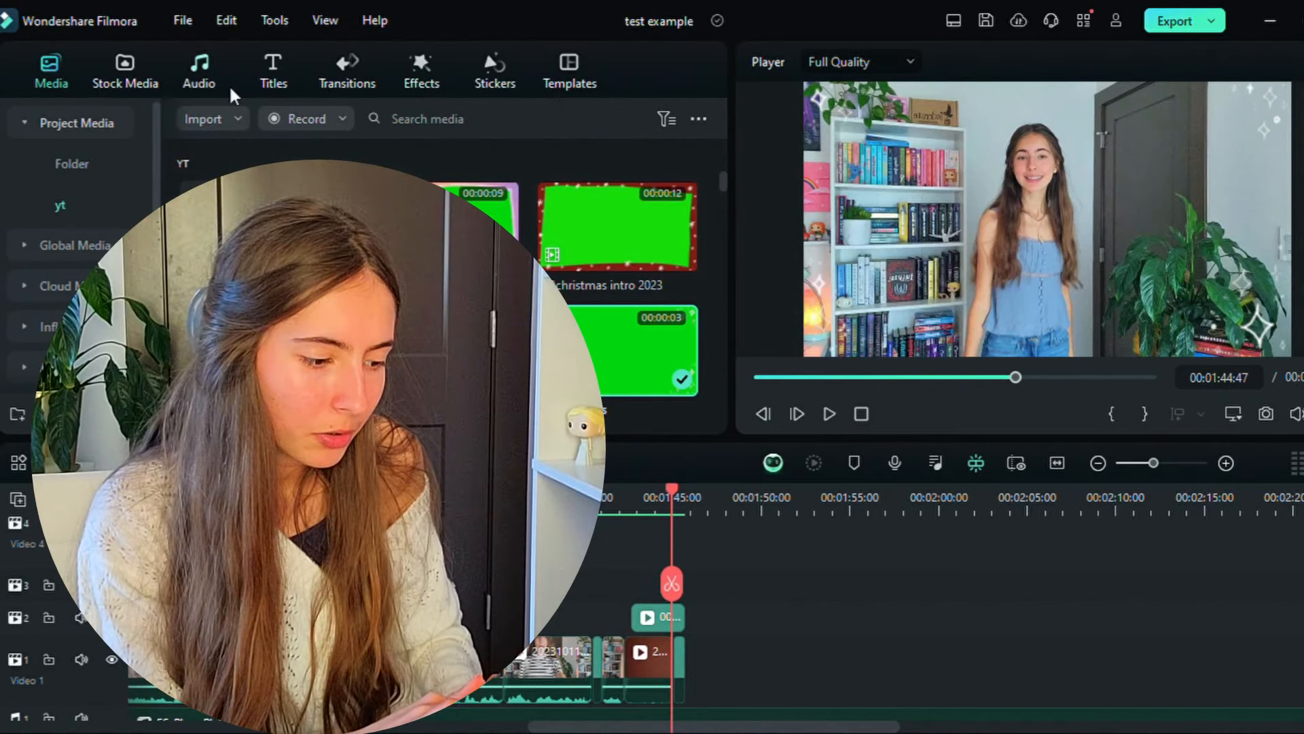
- Add the 20231011_133652 footage from the project media folder after the outfit-change clips on Video 1
click(72, 163)
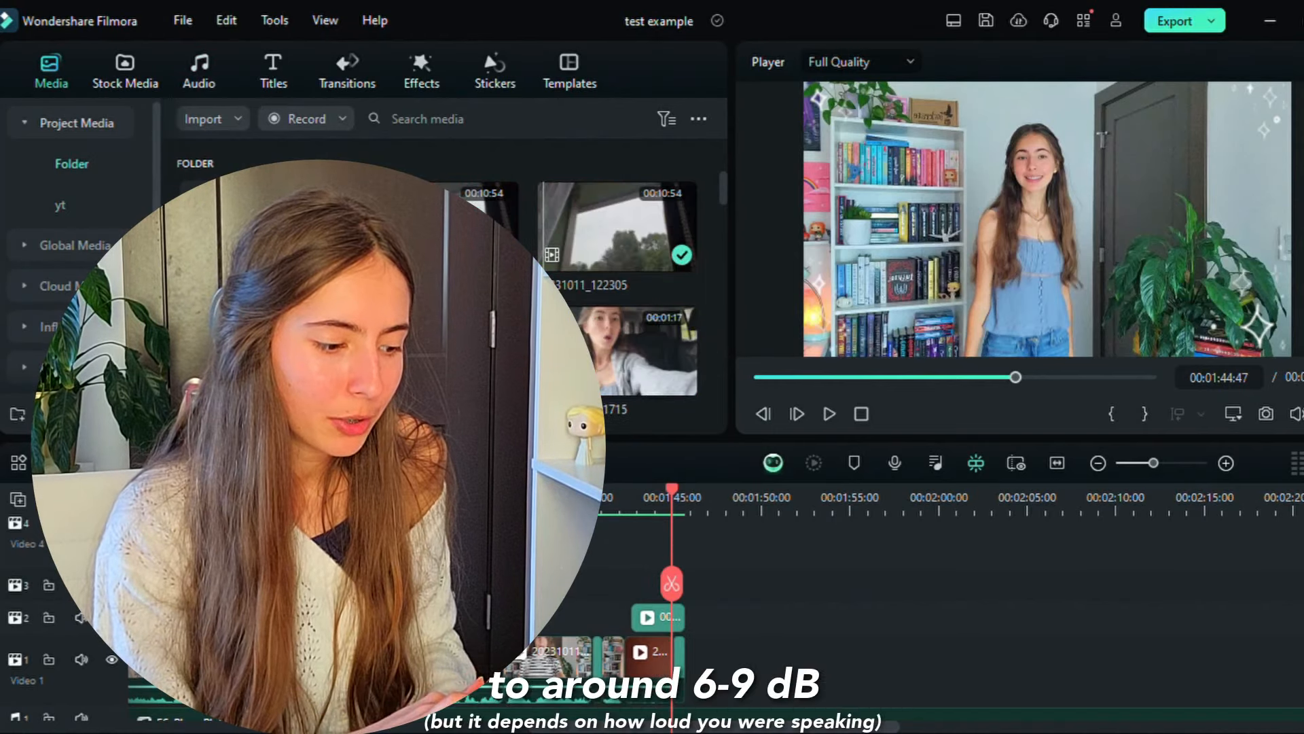
drag(440, 350, 723, 668)
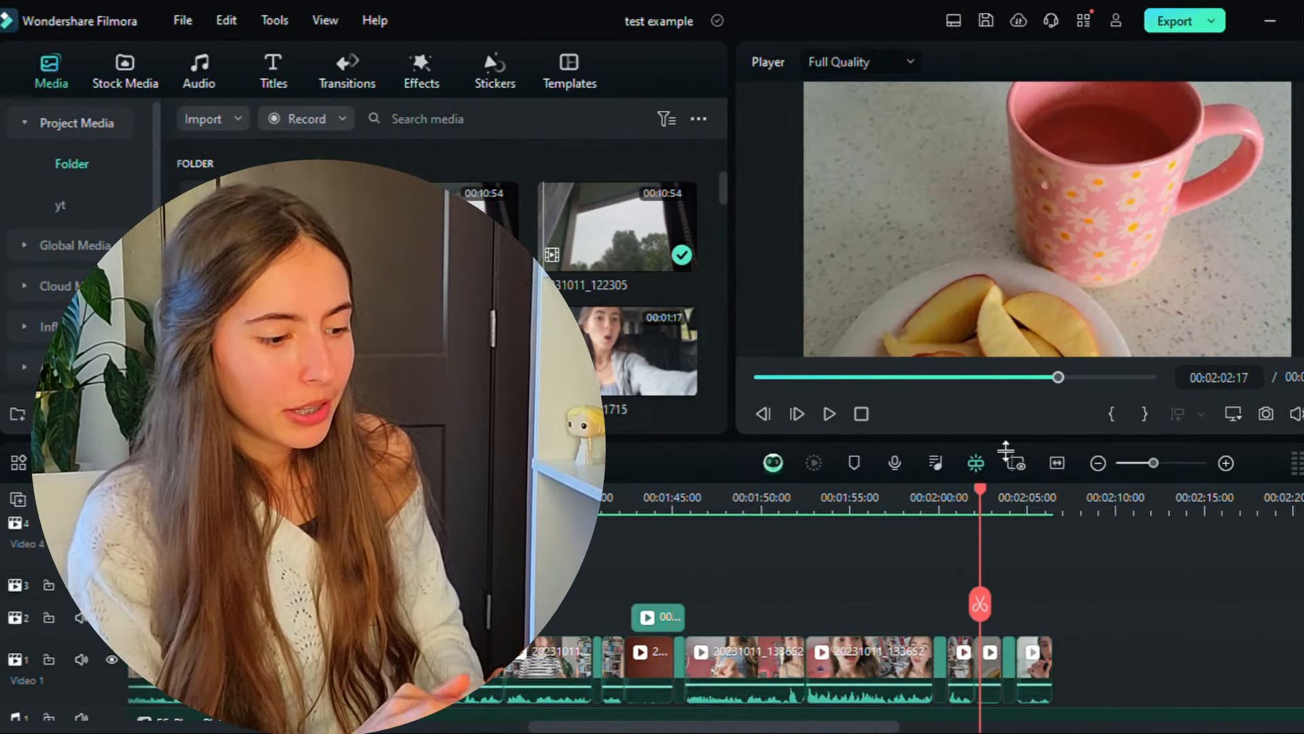
- Try the Retro Film effect on Video 2 over the mug and apple-eating clips, play it back, and remove it
mouse_move(983, 604)
mouse_down()
mouse_move(1029, 614)
mouse_move(992, 598)
mouse_up()
click(427, 84)
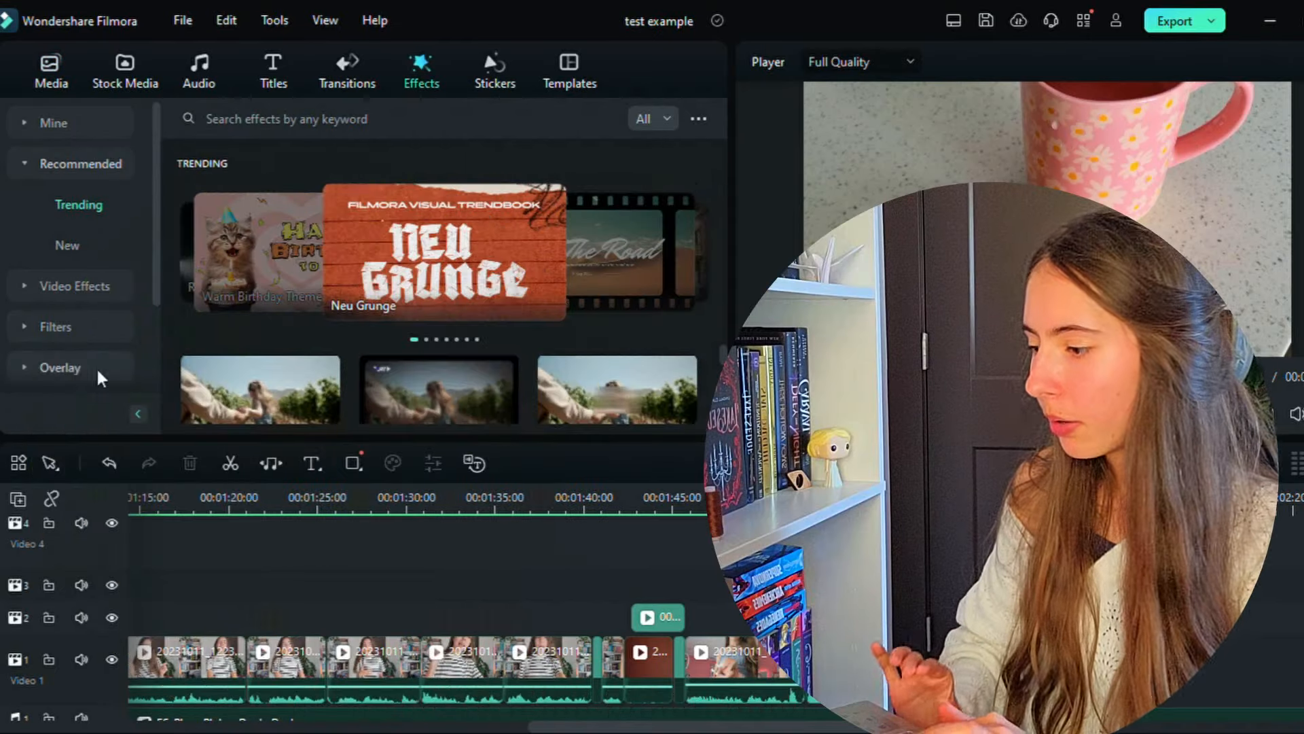
click(55, 332)
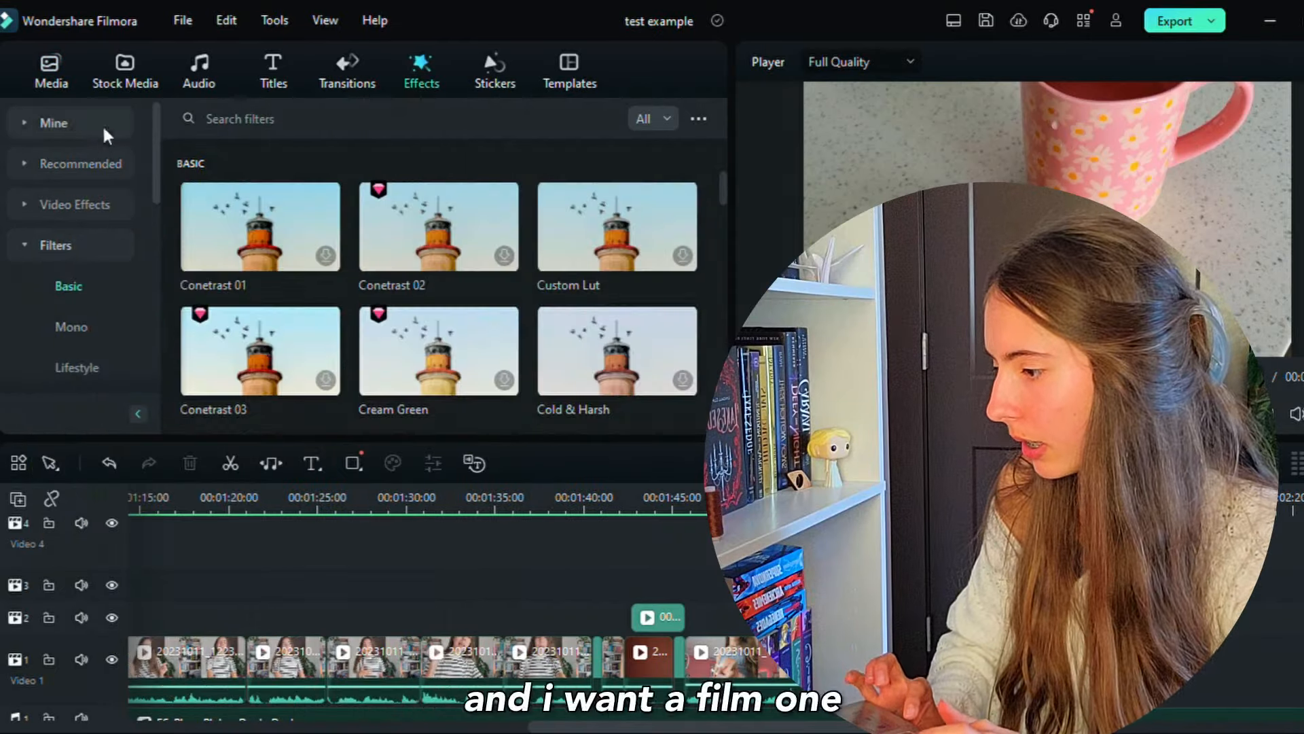
click(71, 165)
click(246, 123)
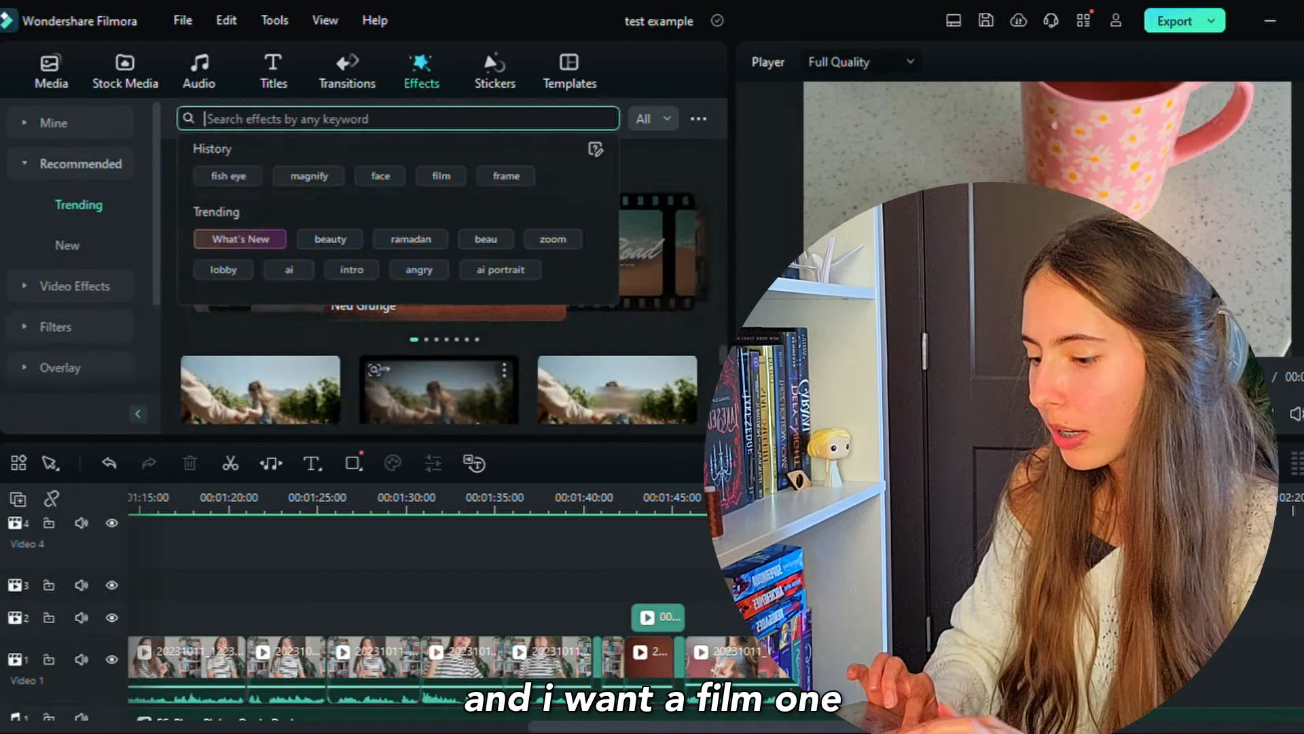
key(Escape)
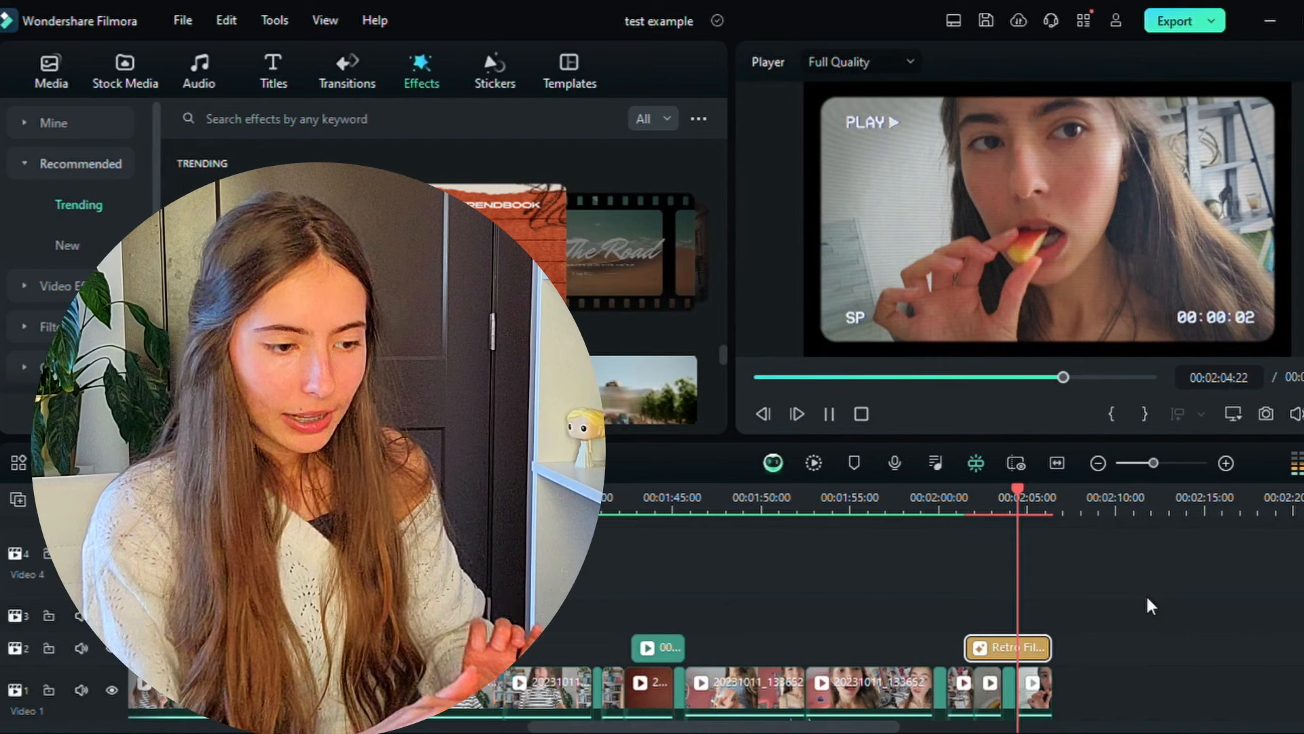
key(Delete)
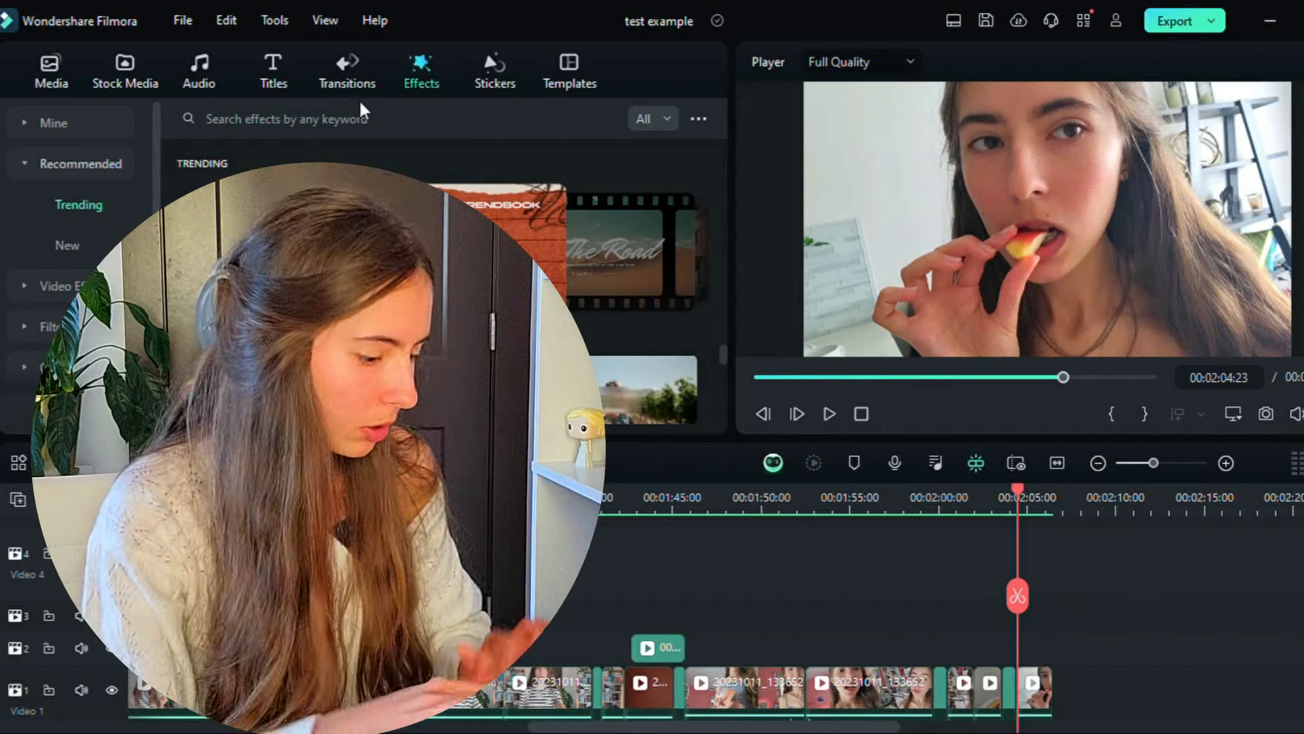
- Add the Overlay 02 effect above the mug and apple-eating clips and place the 20231011_141715 car clip after them on Video 1
click(327, 118)
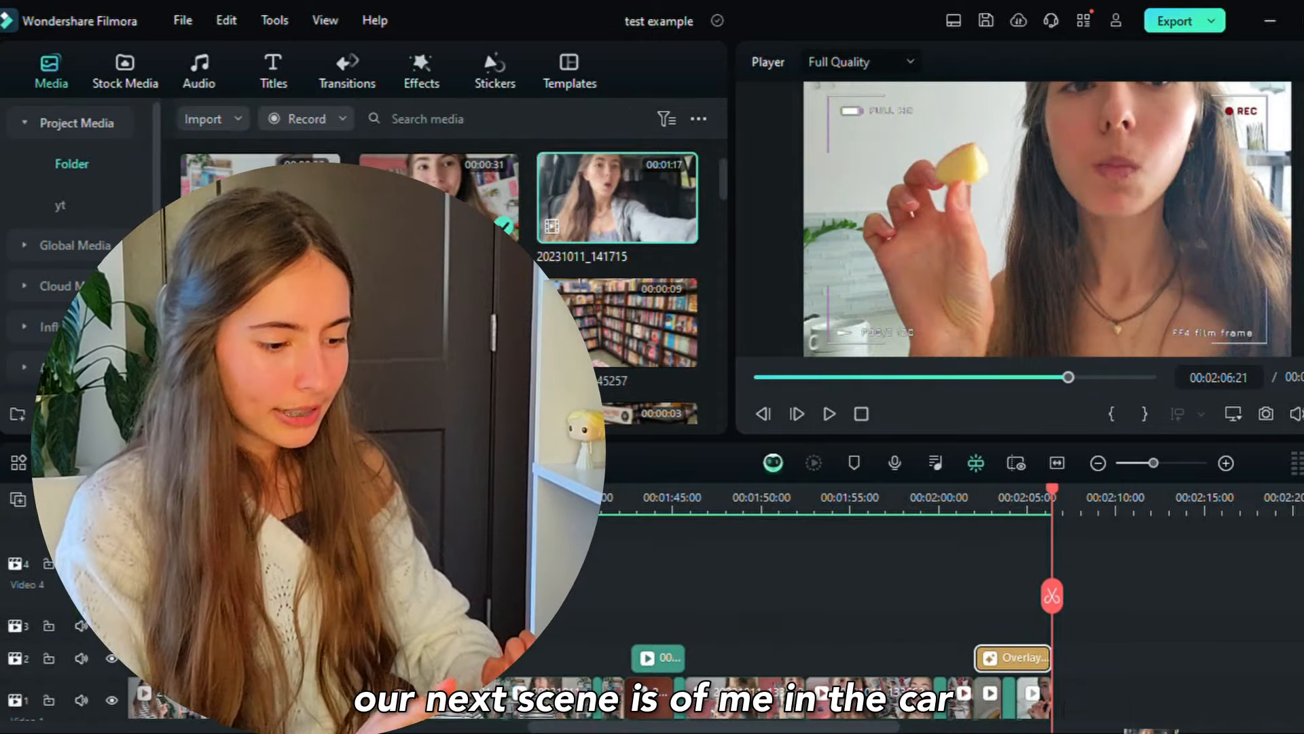
scroll(1118, 675, down, 2)
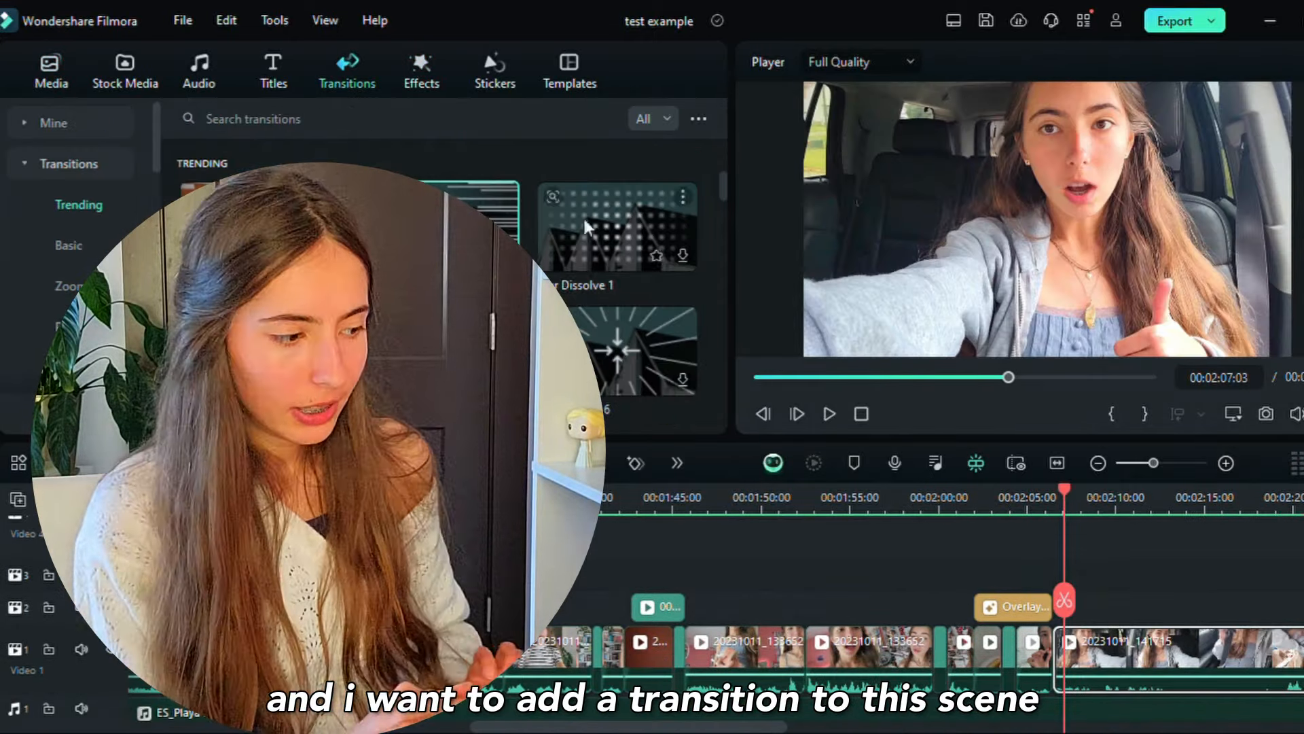
- Add the Fast Wipe Right transition between the apple-eating clip and the 20231011_141715 car clip
drag(442, 231, 693, 385)
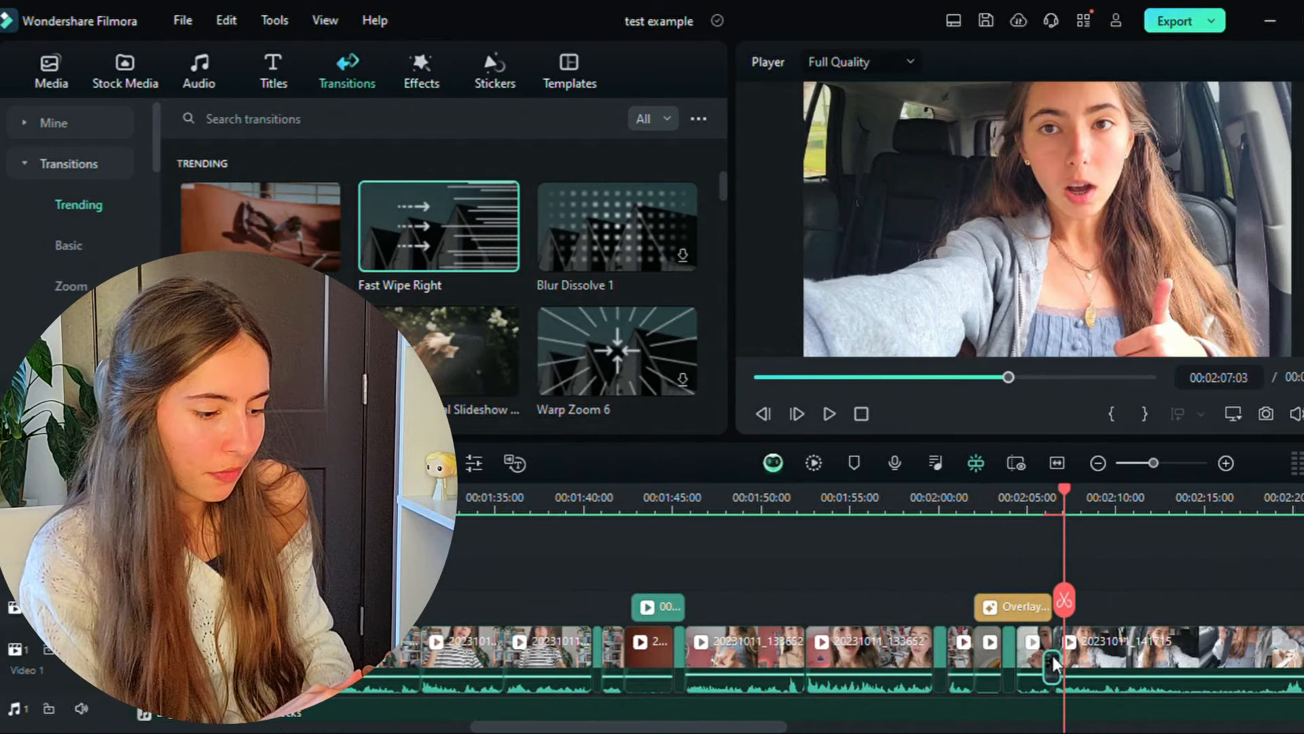
drag(1047, 668, 1047, 667)
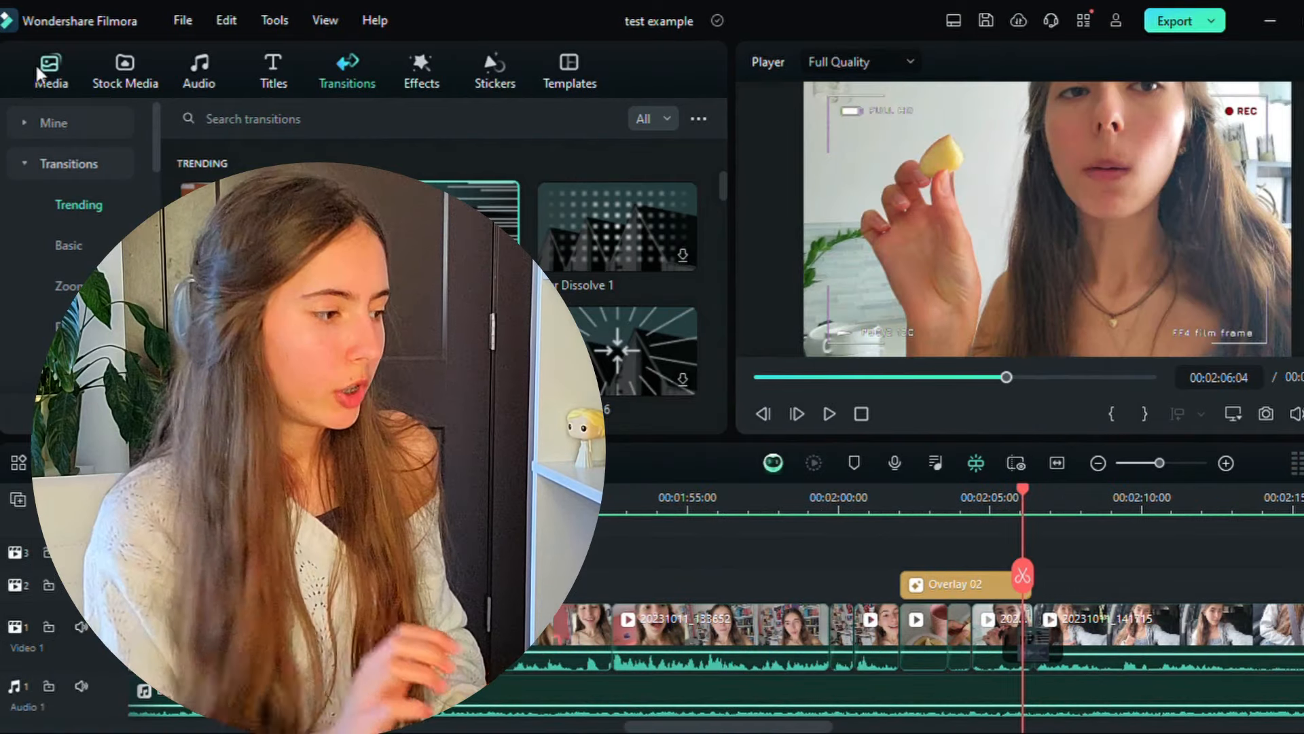
- Place the Swish Swoosh sound clip from the yt folder above the wipe transition at about 2:06
click(35, 63)
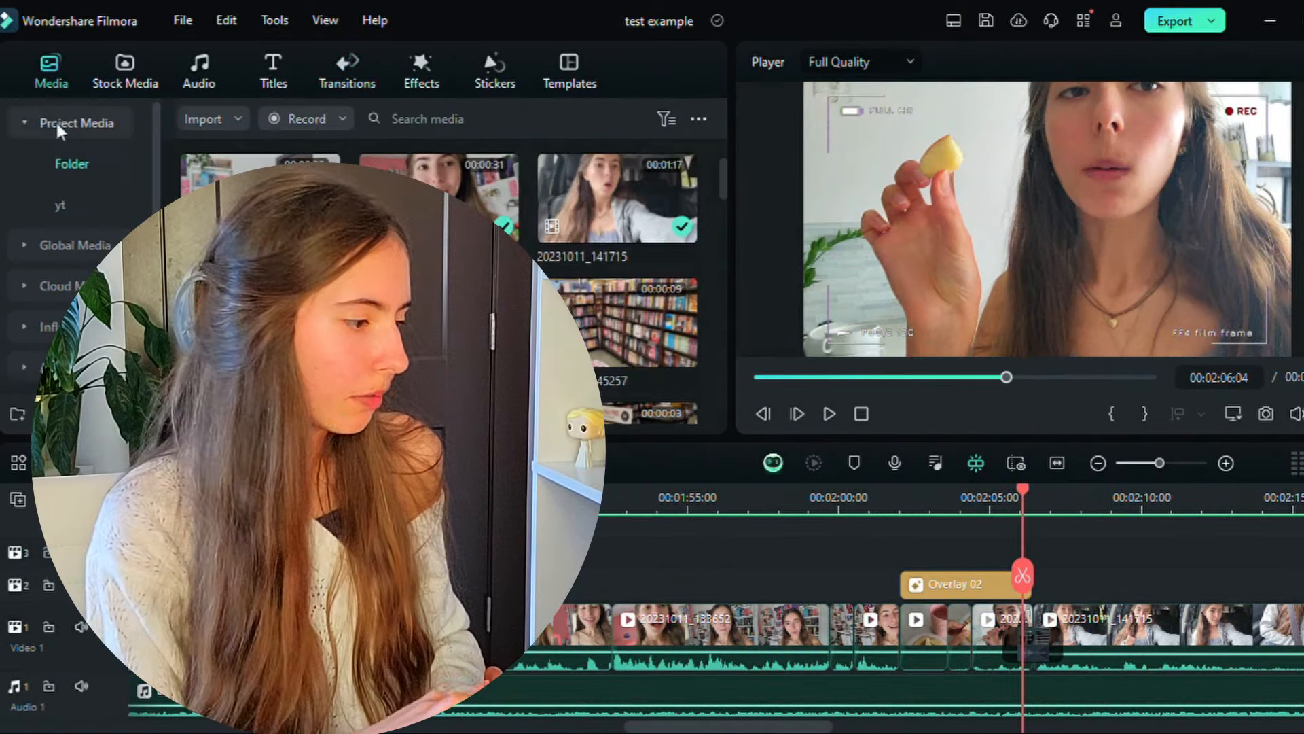
click(57, 206)
scroll(599, 221, down, 10)
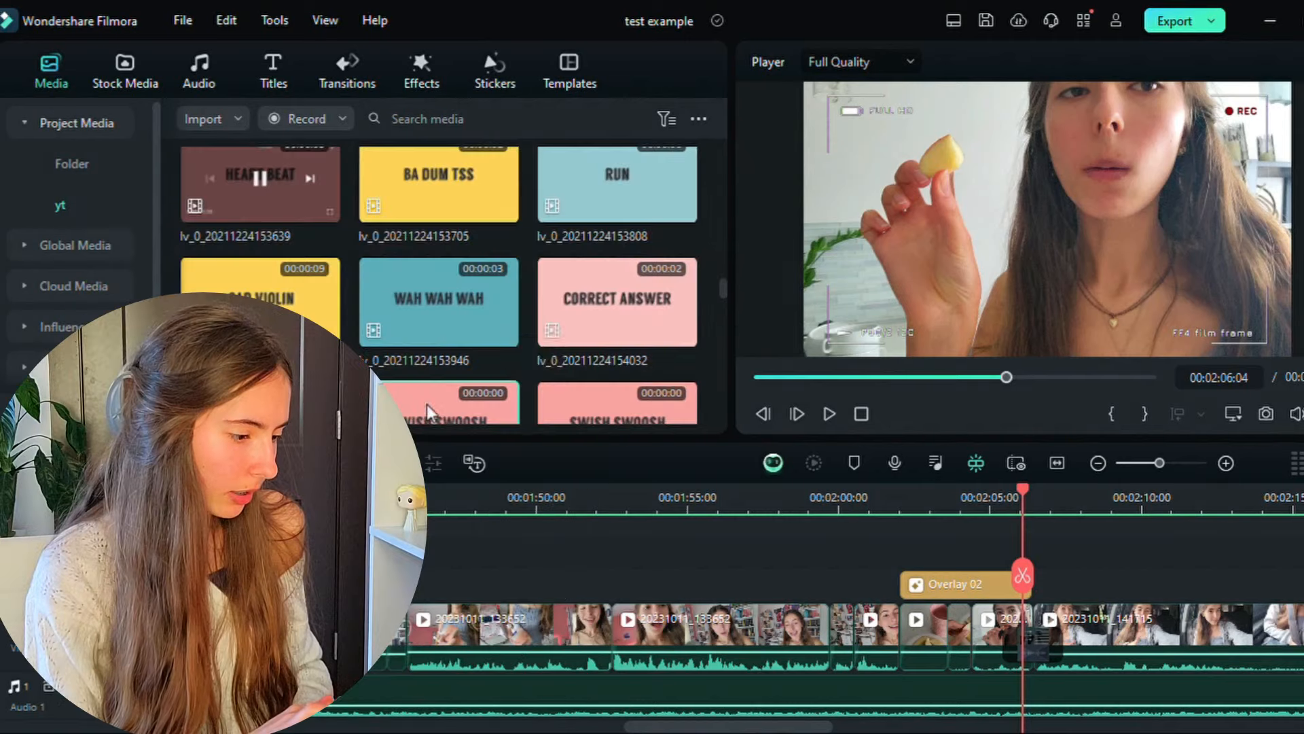
drag(427, 405, 998, 494)
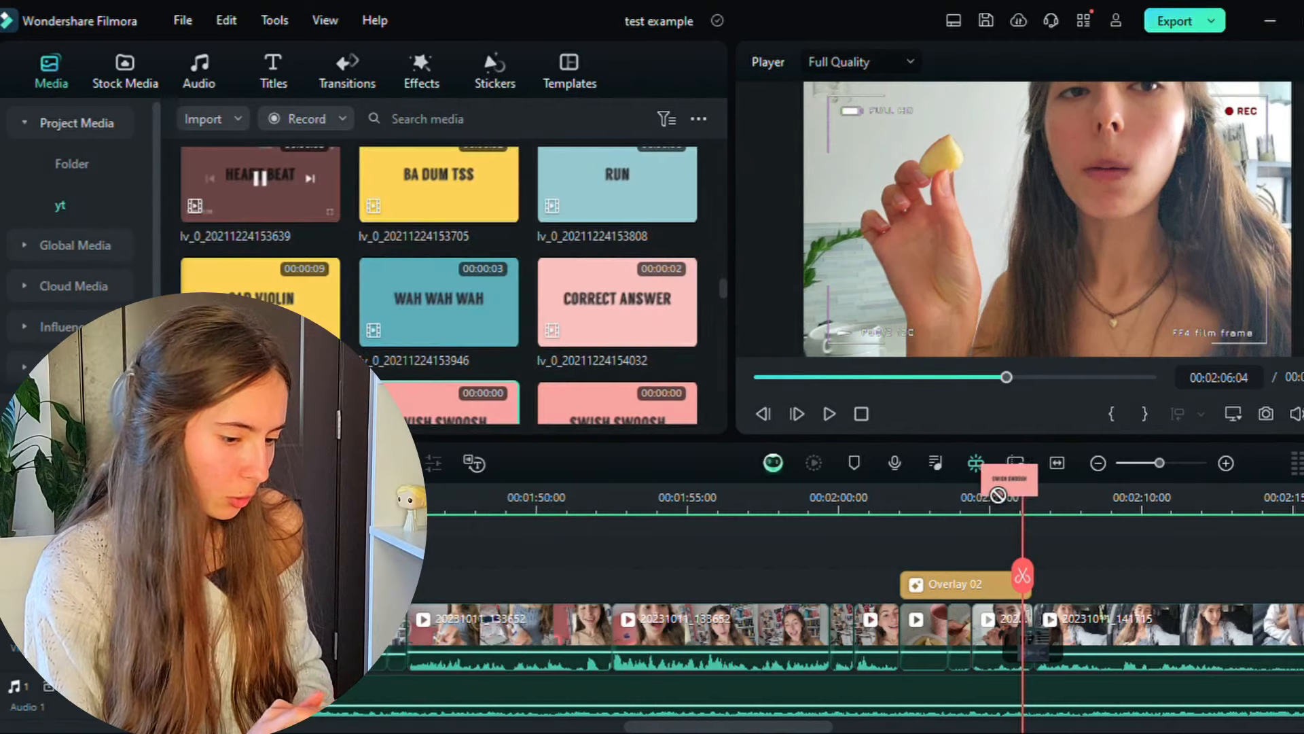
drag(1010, 579, 1033, 551)
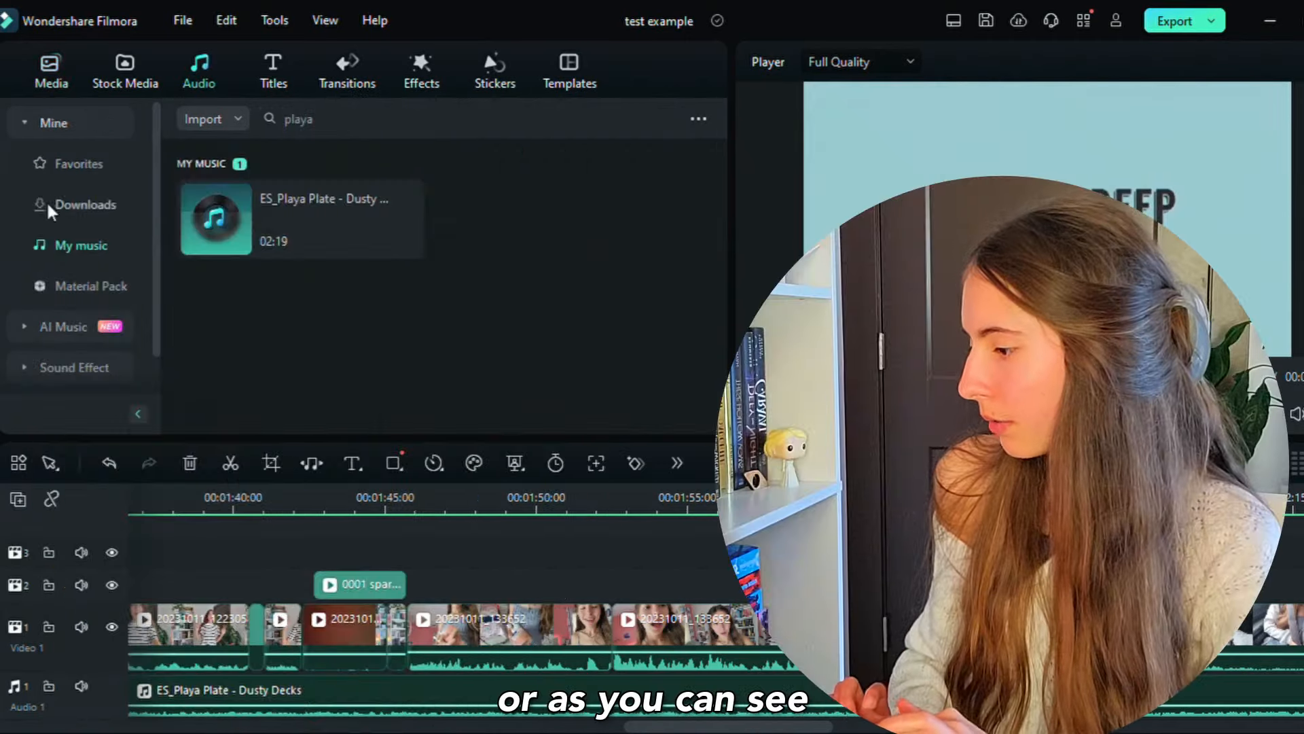
- Preview the Whoosh 01 sound effect and place a short sound effect on Audio 2 under the wipe transition at about 2:06
click(63, 377)
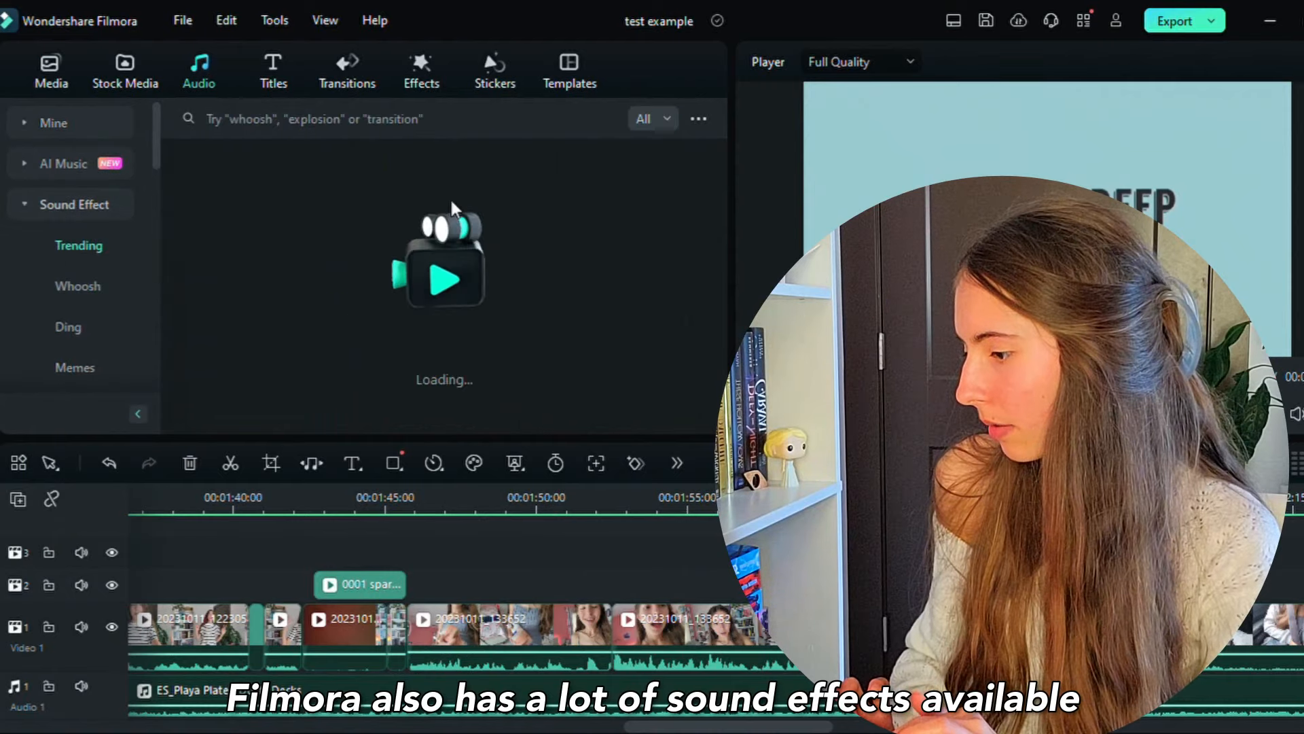
click(76, 285)
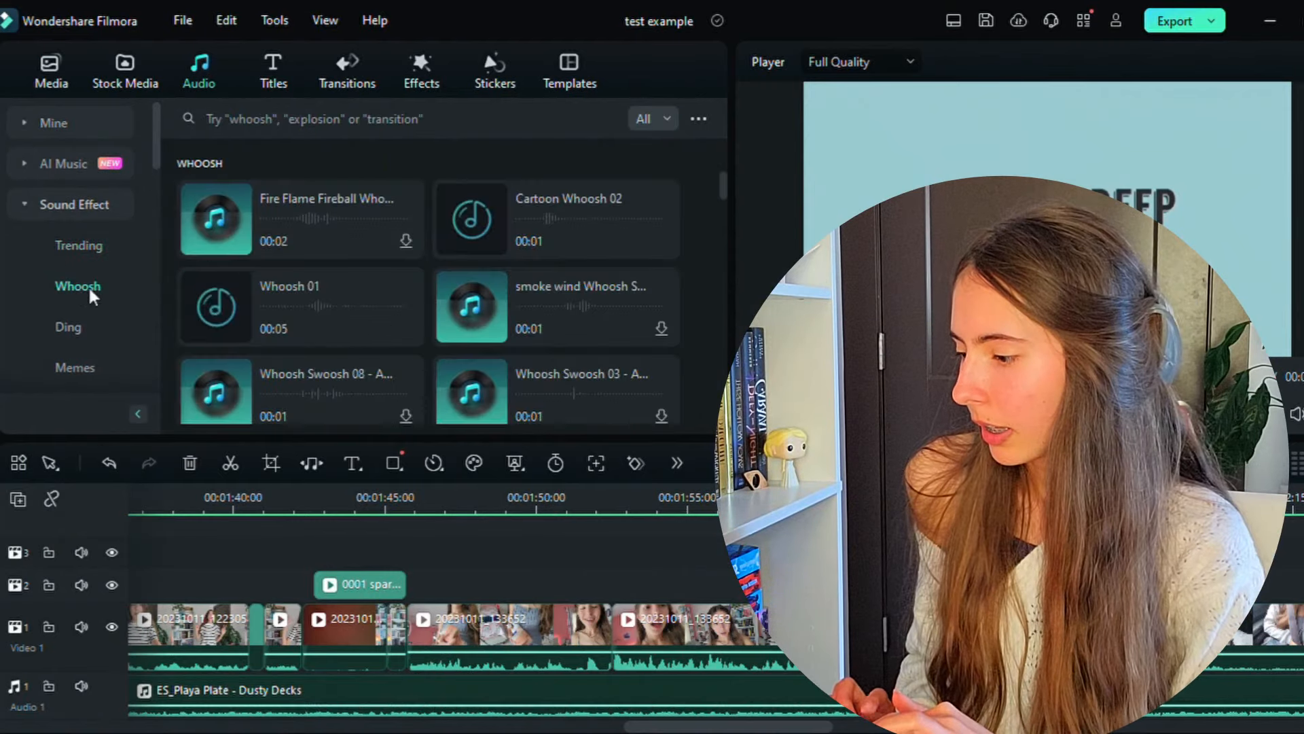
click(218, 306)
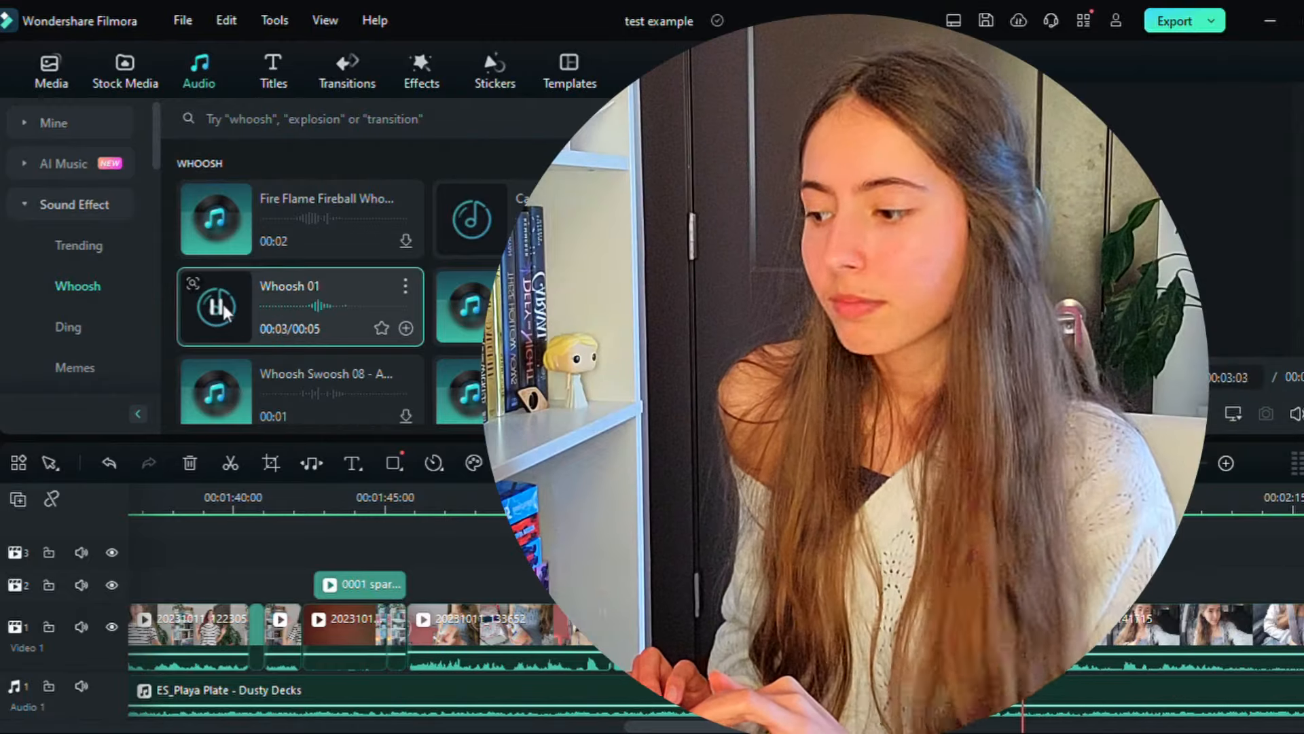
click(223, 304)
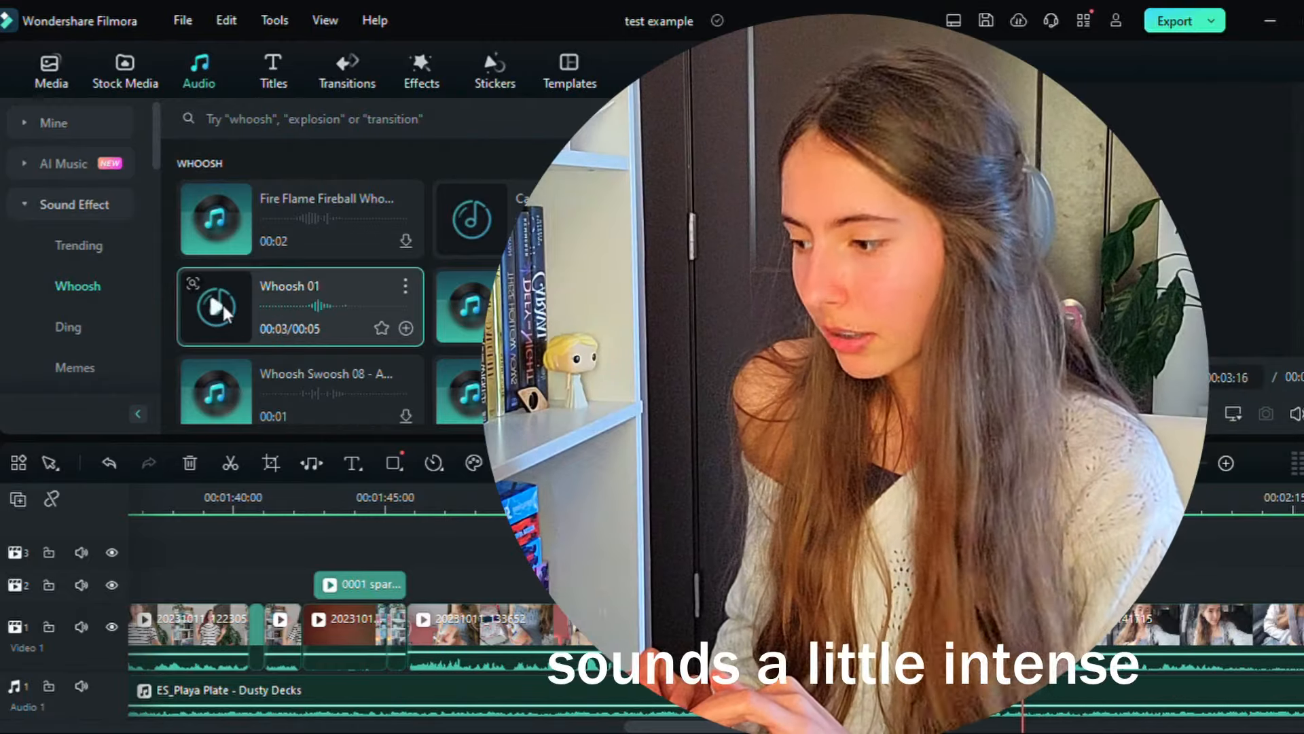
click(72, 243)
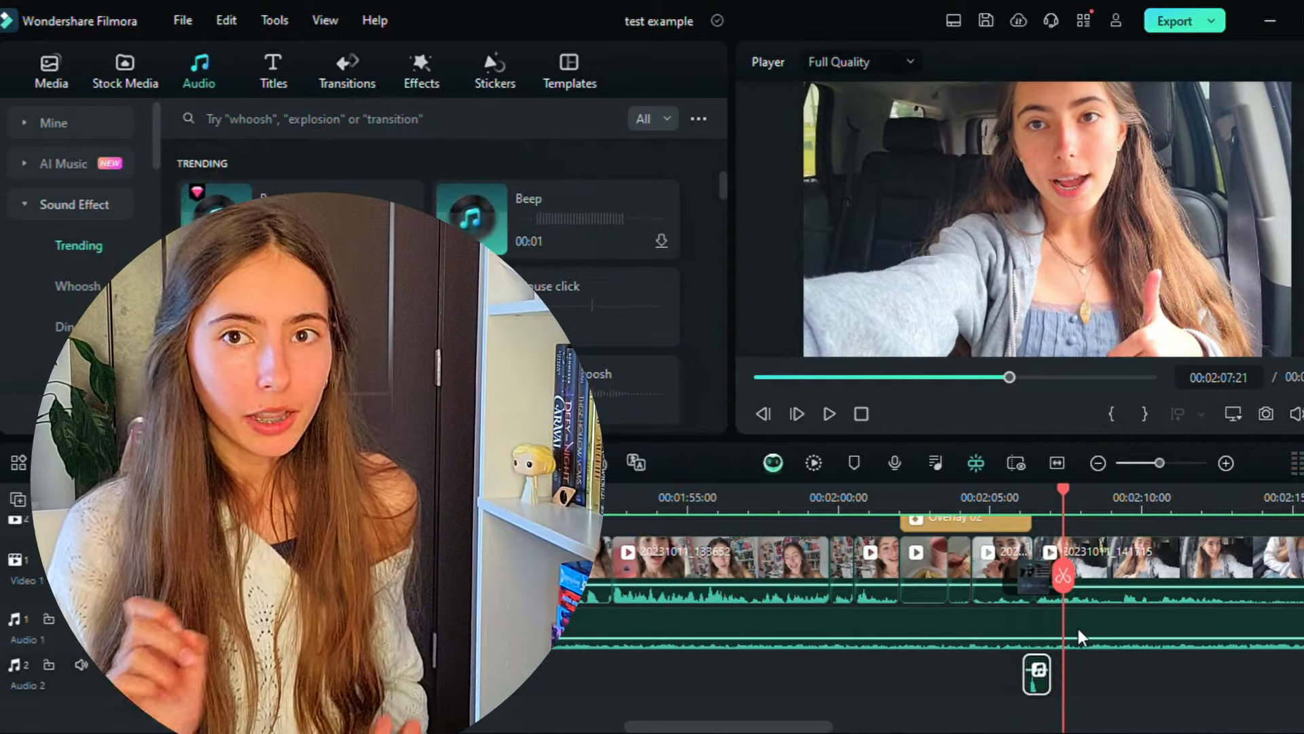
- Add a Zoom Out transition between the mug clip and the apple-eating clip at about 2:04 and play it back
click(348, 80)
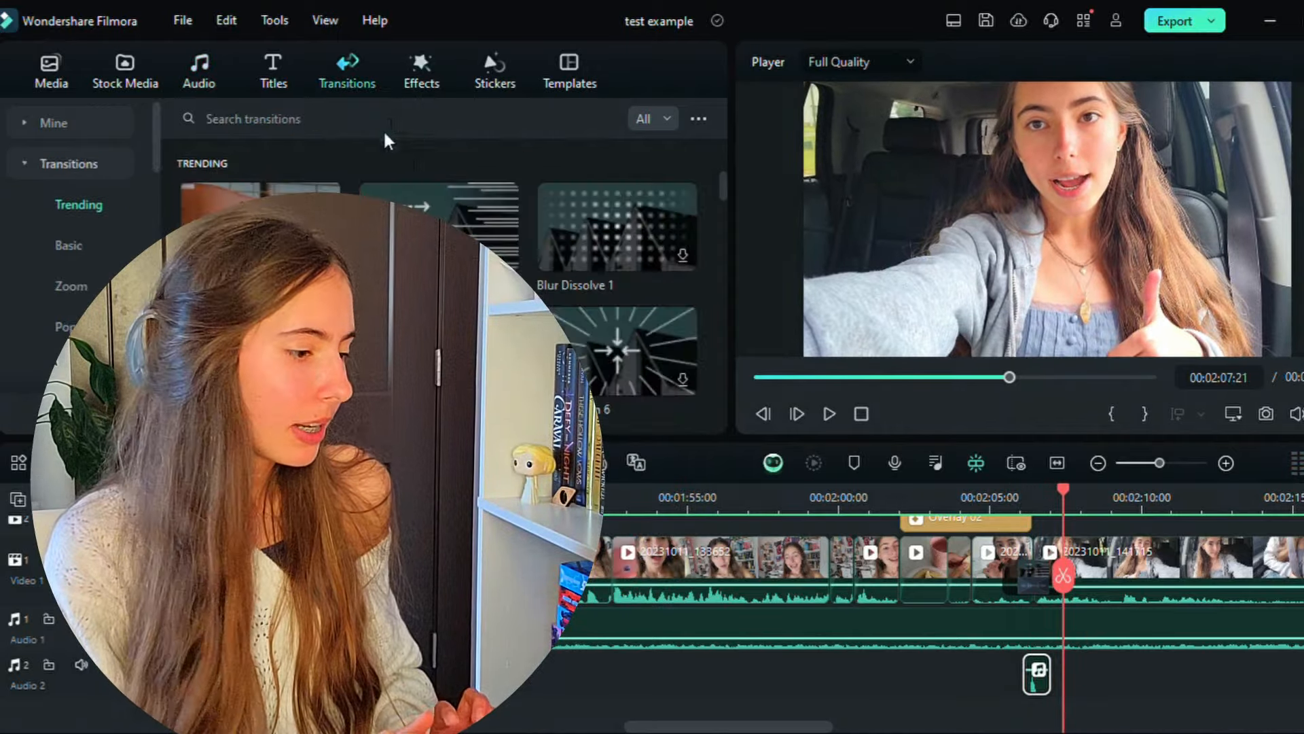
drag(258, 198, 781, 479)
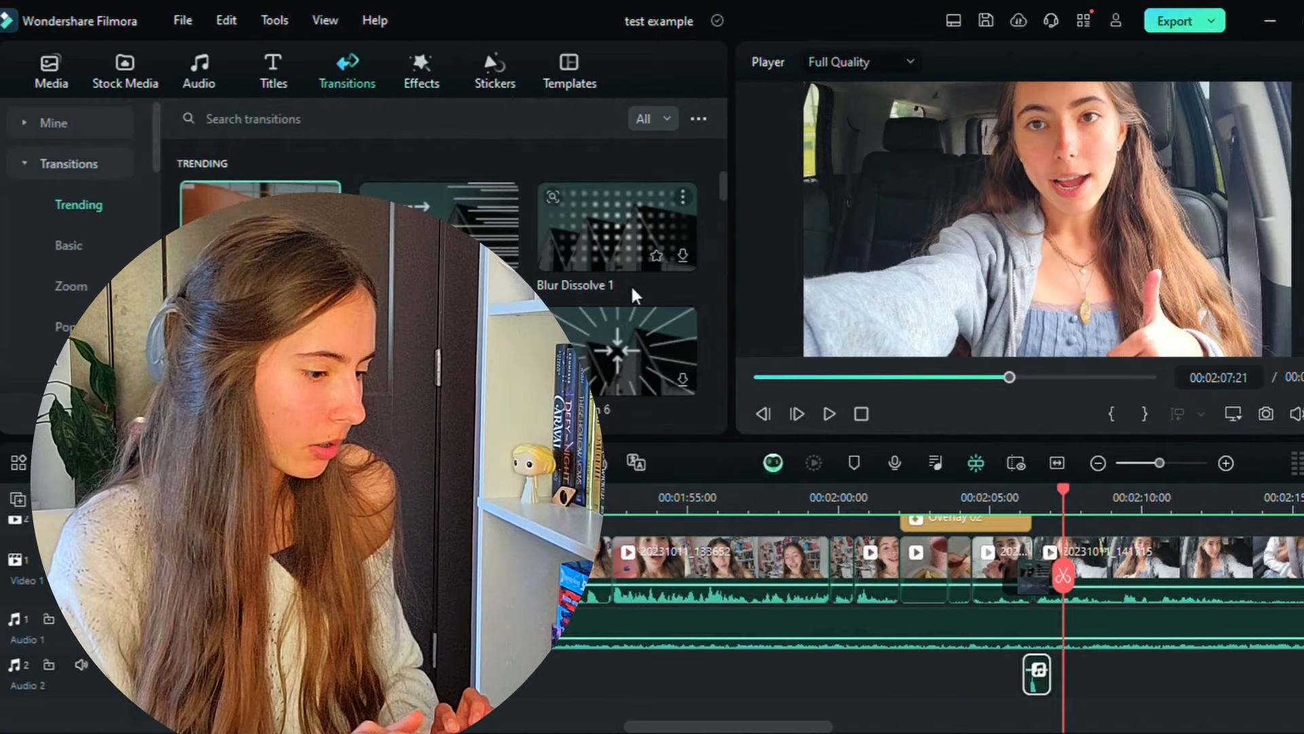
scroll(618, 292, down, 3)
drag(618, 292, 978, 581)
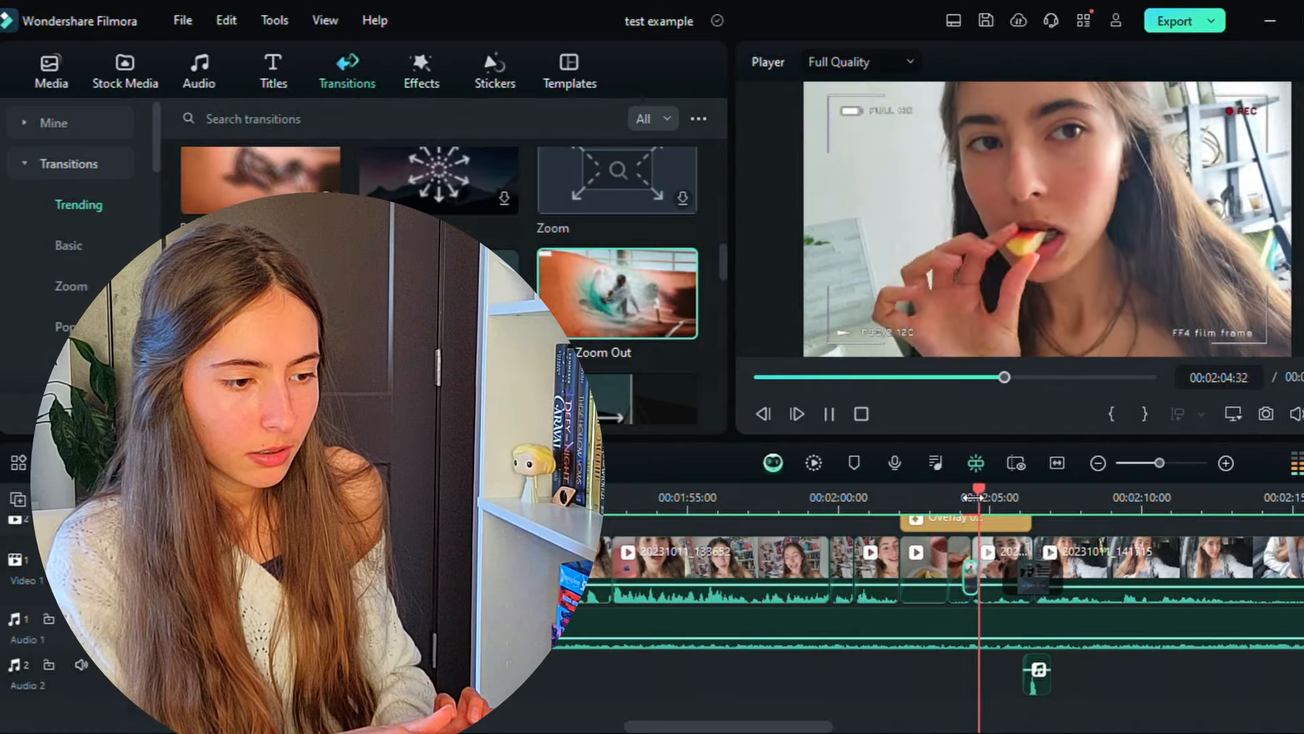
key(space)
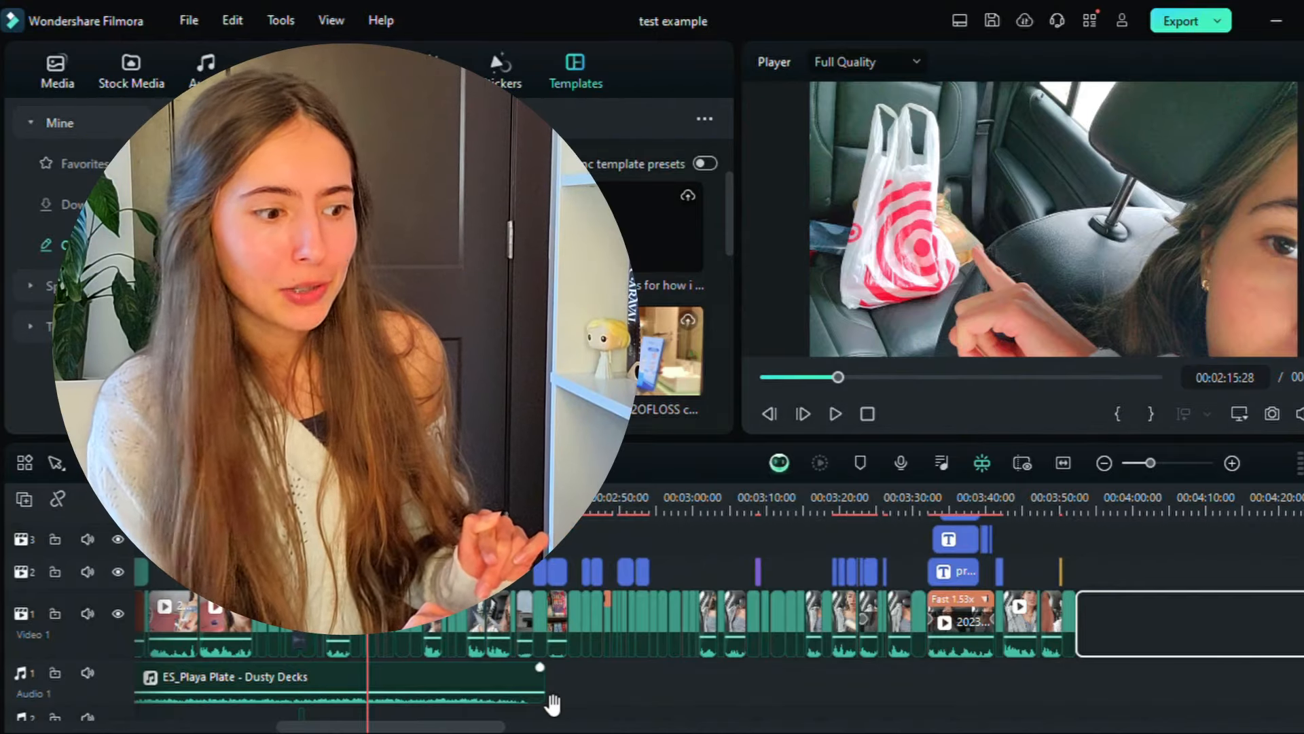
- Use Audio Stretch to extend the ES_Playa Plate - Dusty Decks music to the end of the clips on Video 1
click(483, 680)
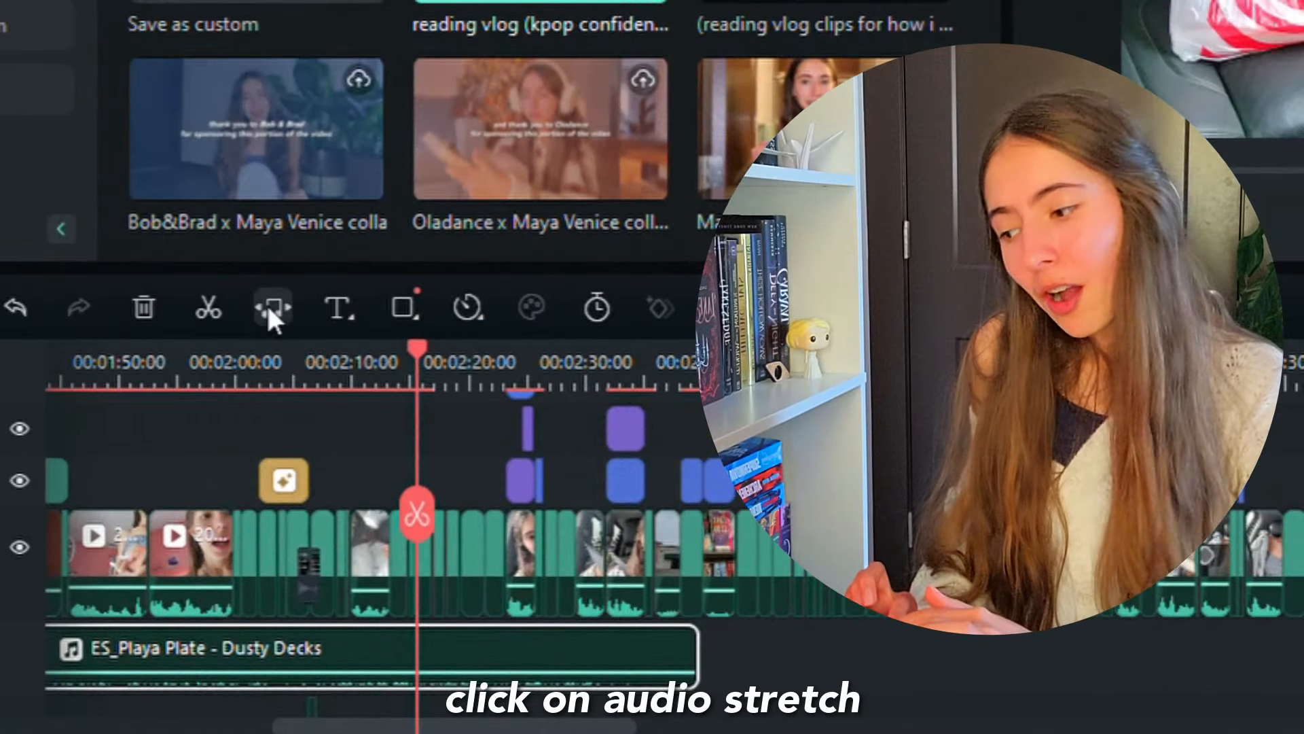
click(268, 305)
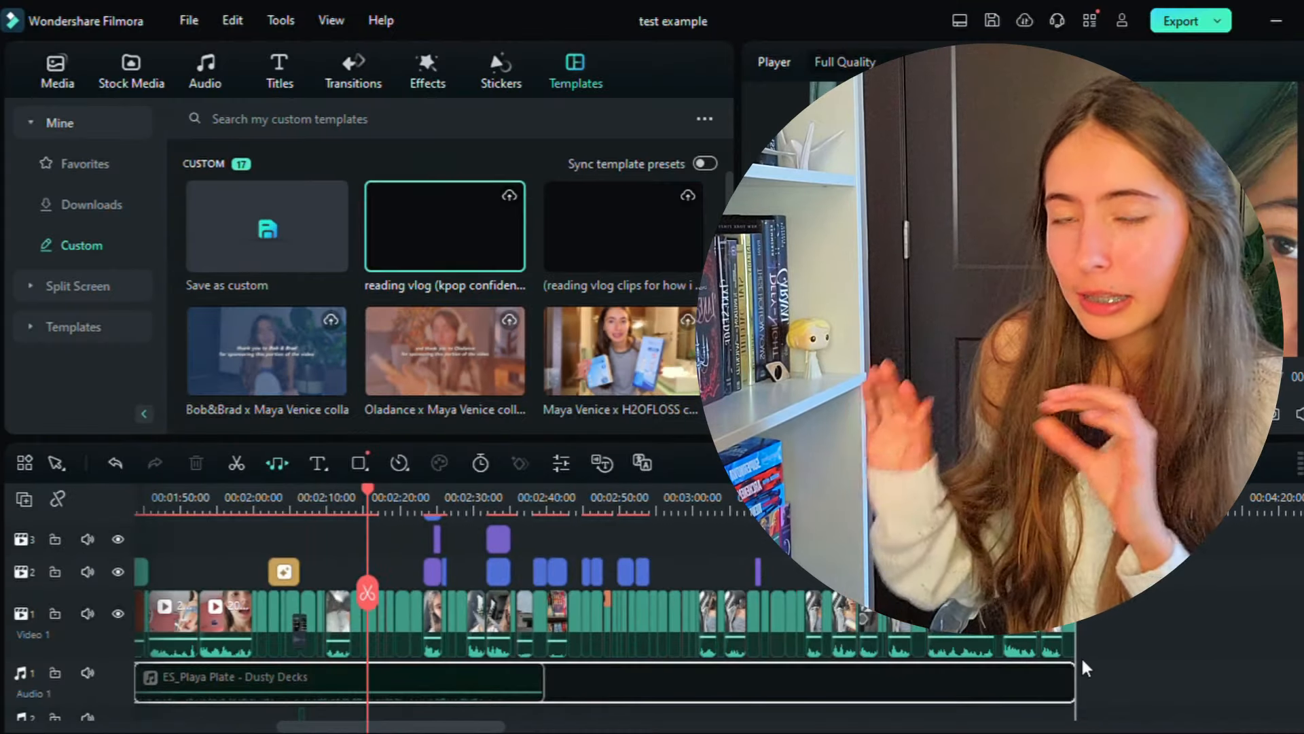
drag(1083, 660, 1085, 661)
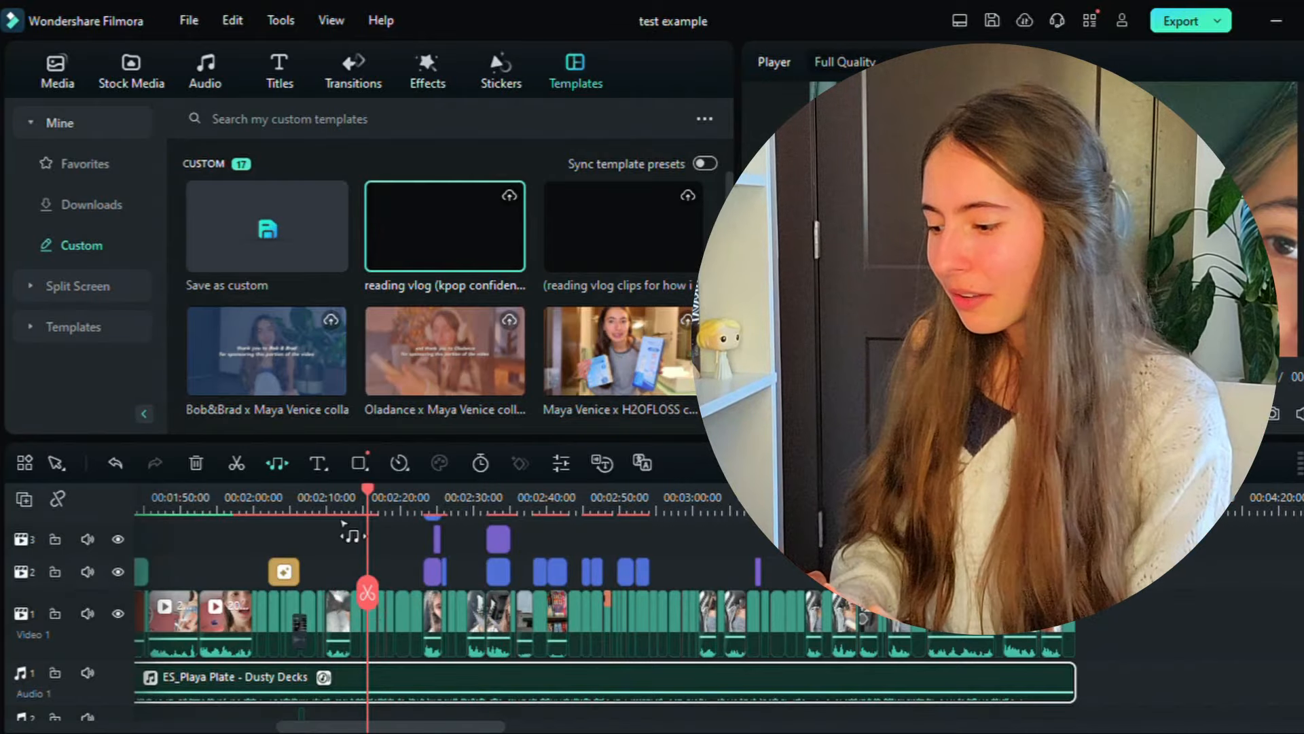
- Split the stretched ES_Playa Plate - Dusty Decks music on Audio 1 at about 2:02
click(309, 503)
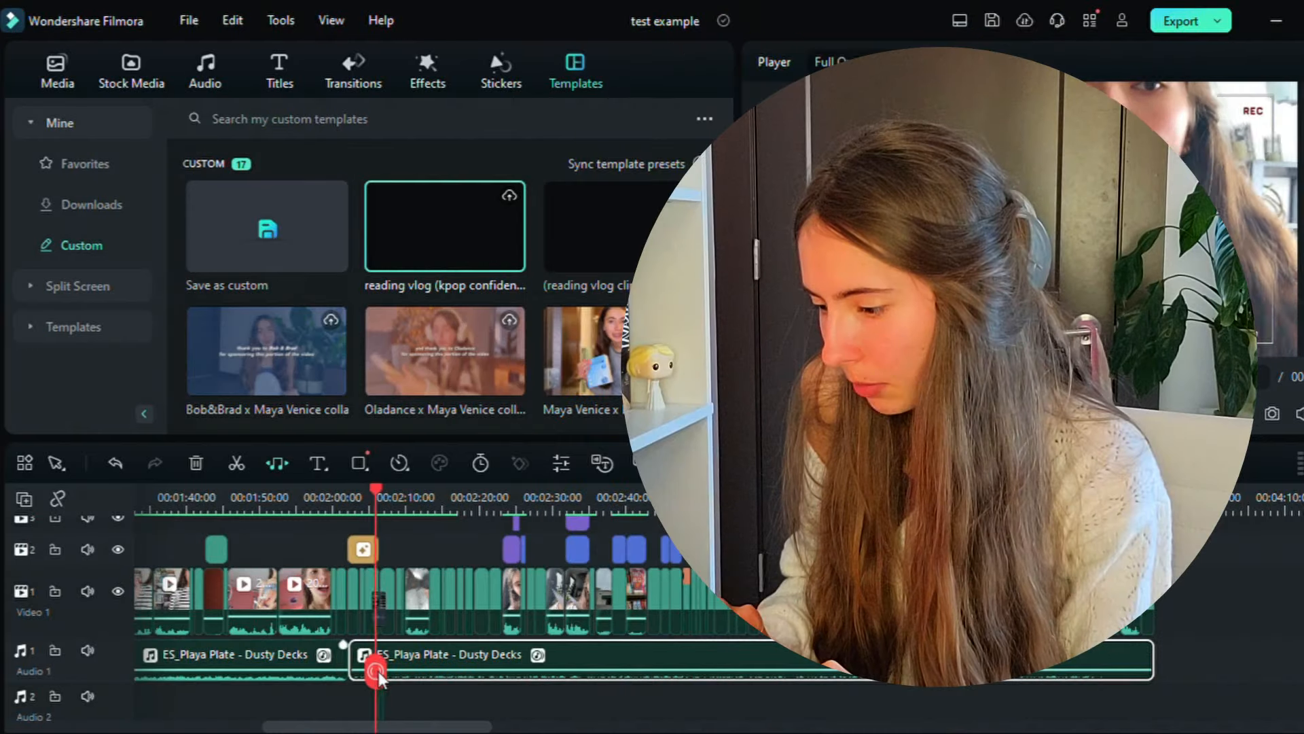
drag(444, 517, 540, 517)
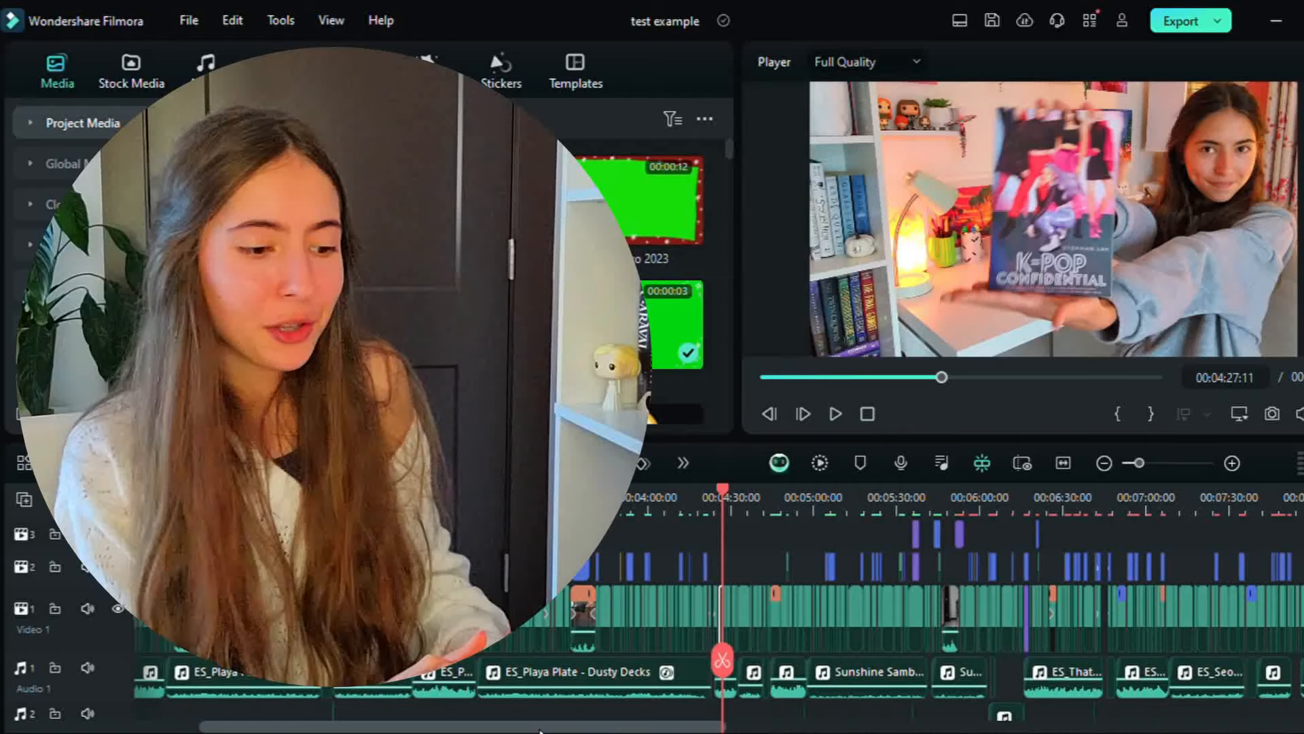
- Examine the music and the closing clips at the end of the timeline, from about 9:05 to 9:40
drag(541, 730, 848, 704)
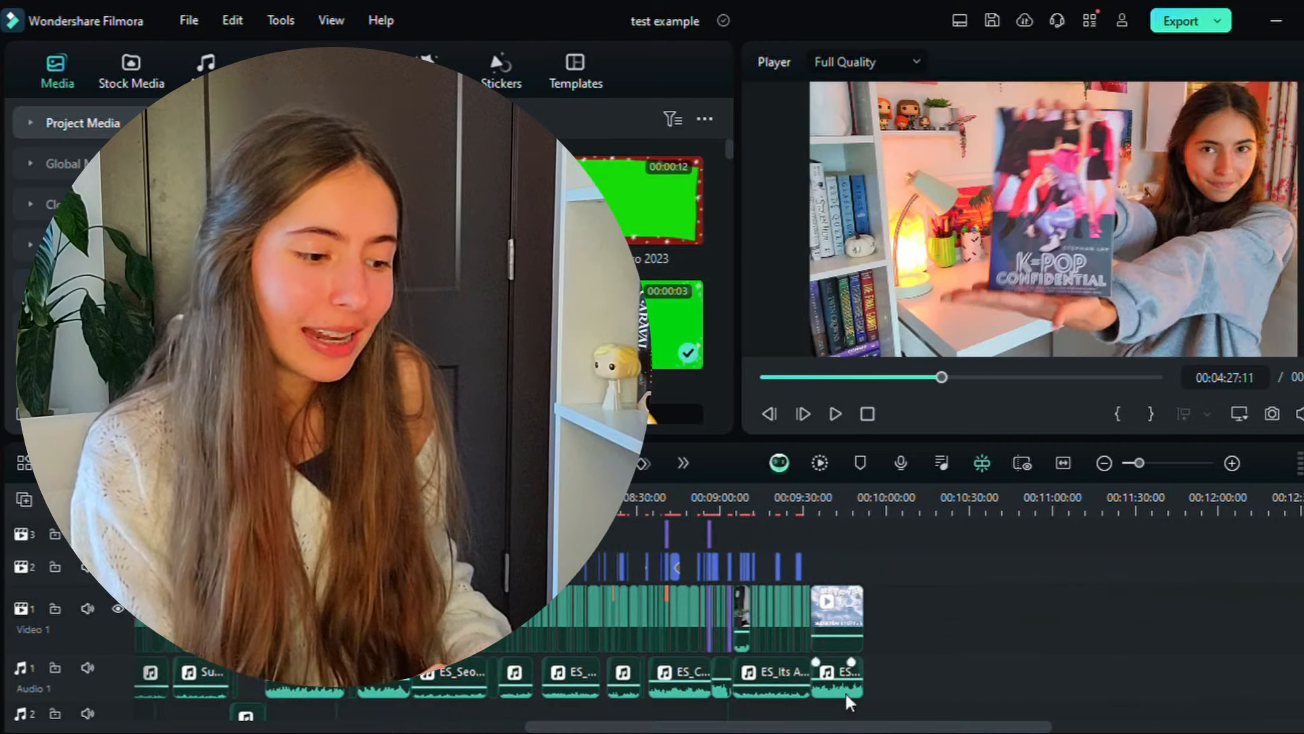
scroll(1115, 549, up, 2)
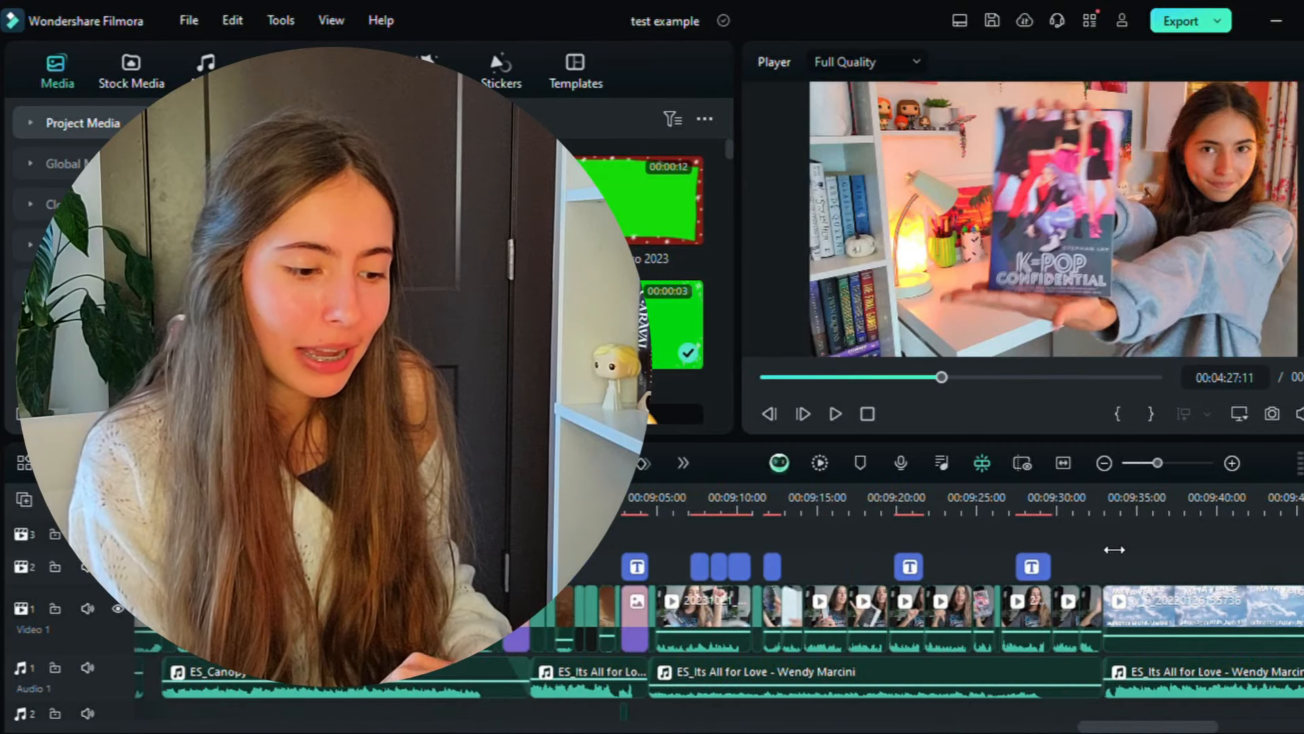
drag(1139, 498, 1290, 669)
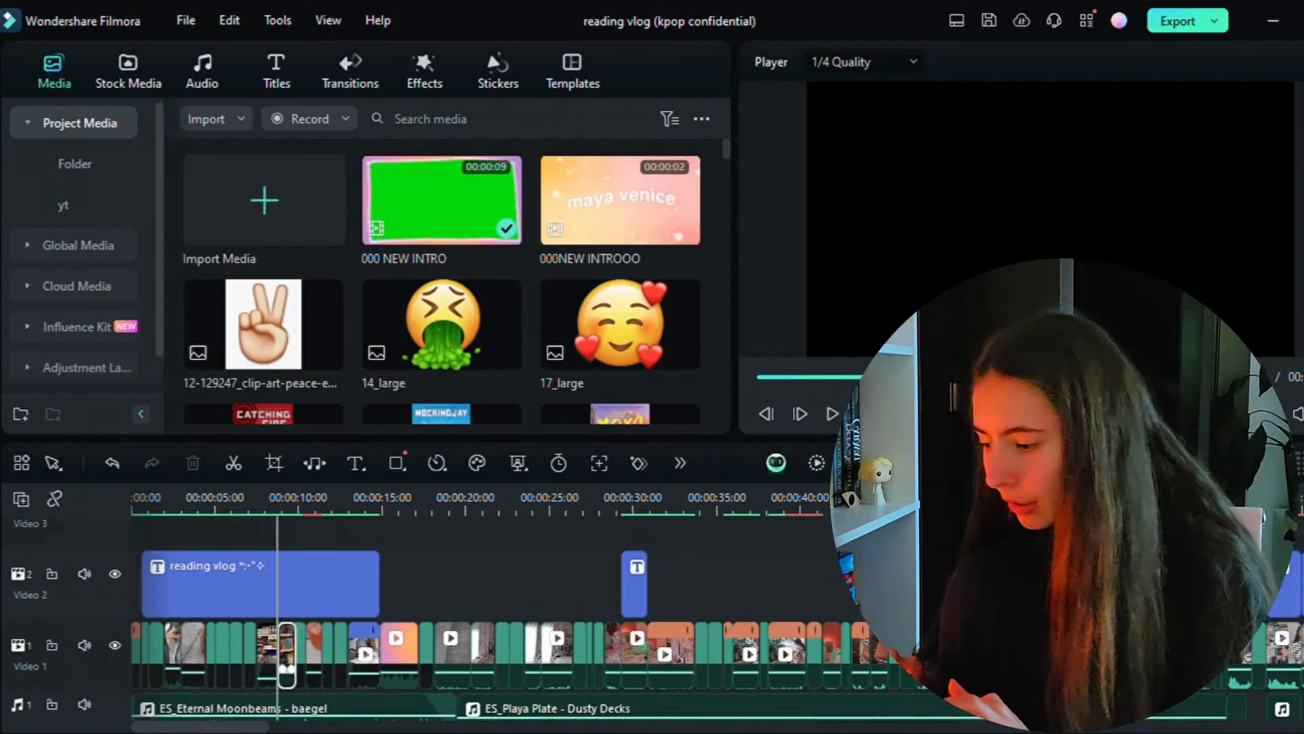
- Place the short bookshelf clip on Video 2 at about 0:17 in the reading vlog (kpop confidential) project
click(416, 602)
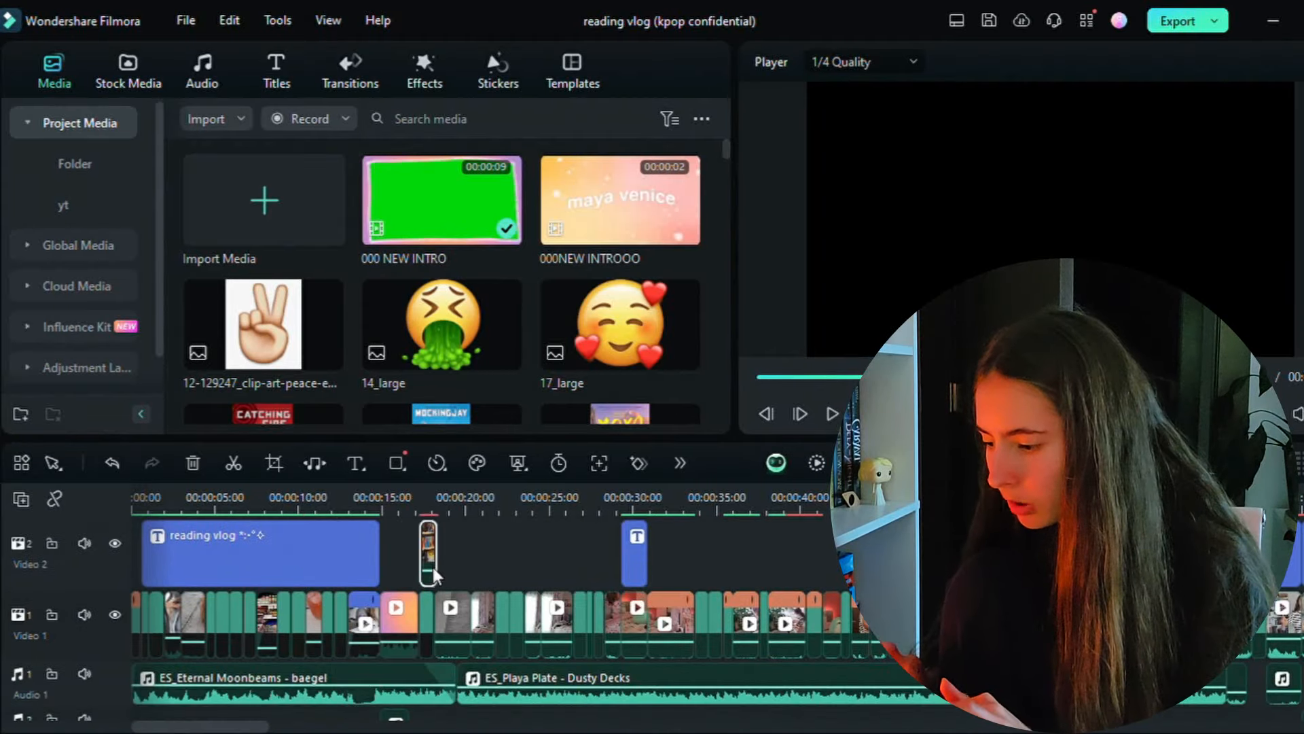